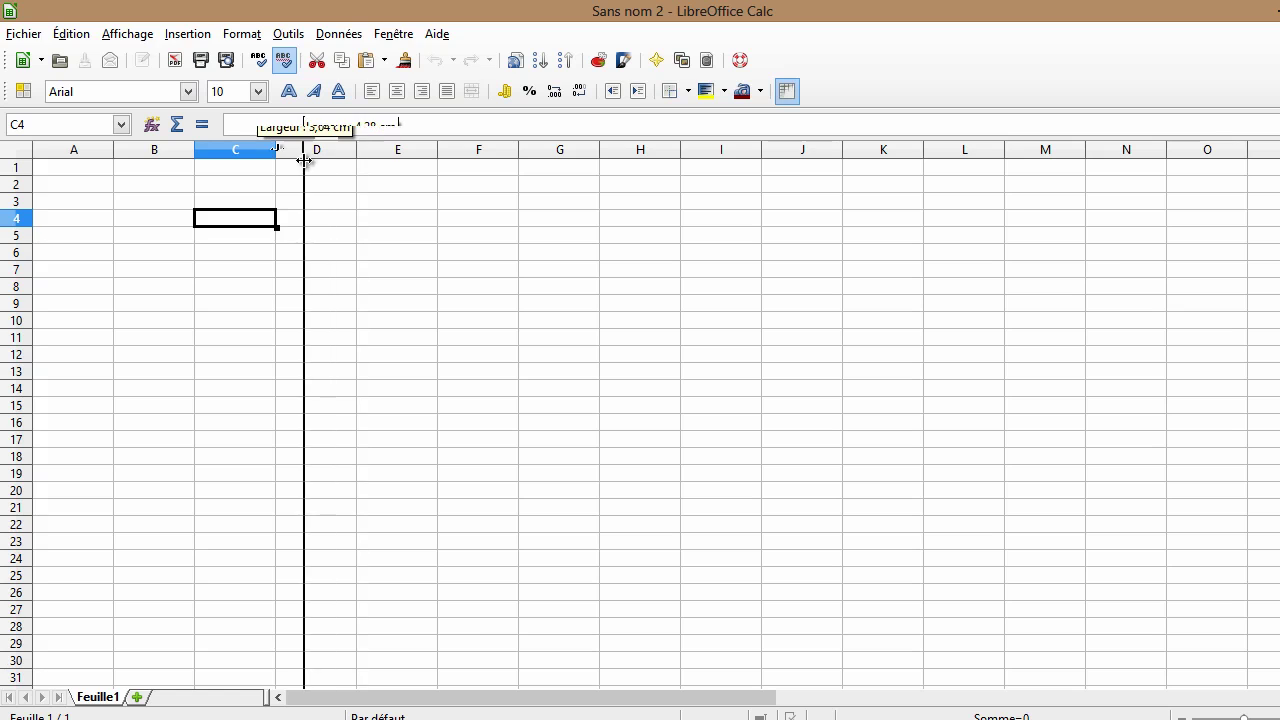
Step: Make row 4 slightly taller and select cell A1
{"action": "mouse_move", "coordinate": [24, 231]}
{"action": "left_mouse_down"}
{"action": "mouse_move", "coordinate": [14, 307]}
{"action": "mouse_move", "coordinate": [17, 227]}
{"action": "left_mouse_up"}
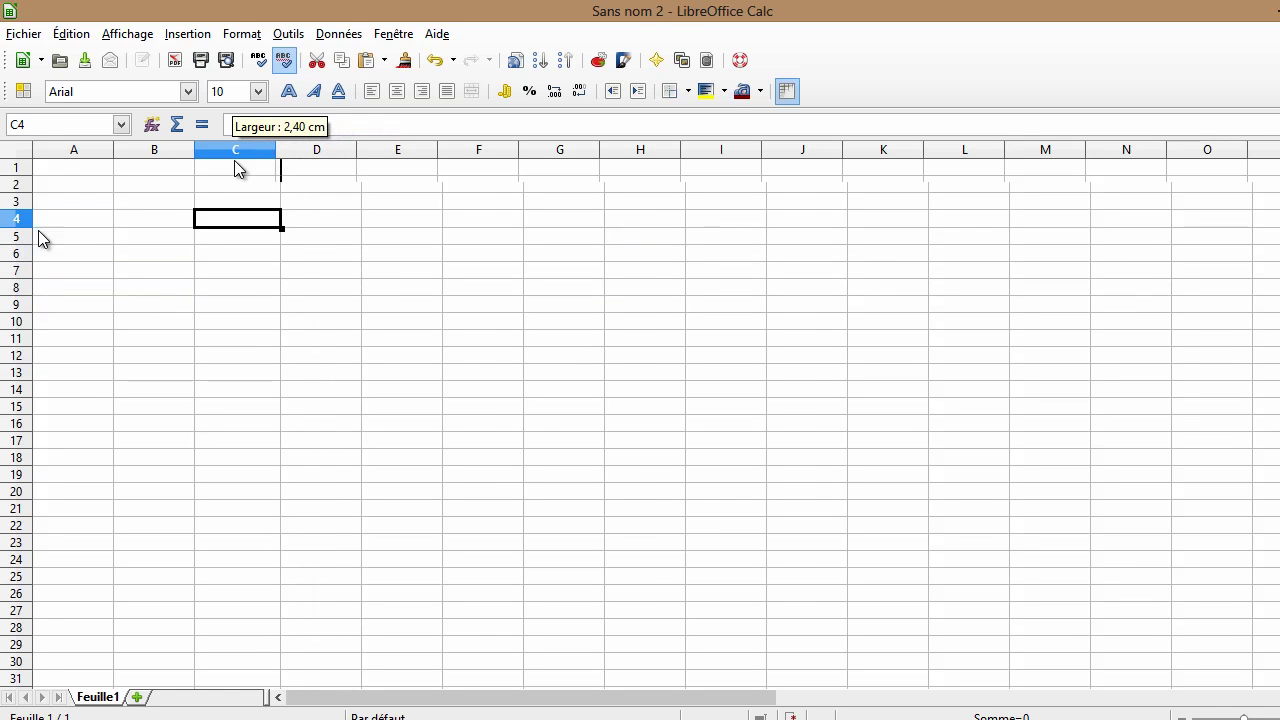
{"action": "left_click", "coordinate": [164, 228]}
{"action": "left_click", "coordinate": [72, 178]}
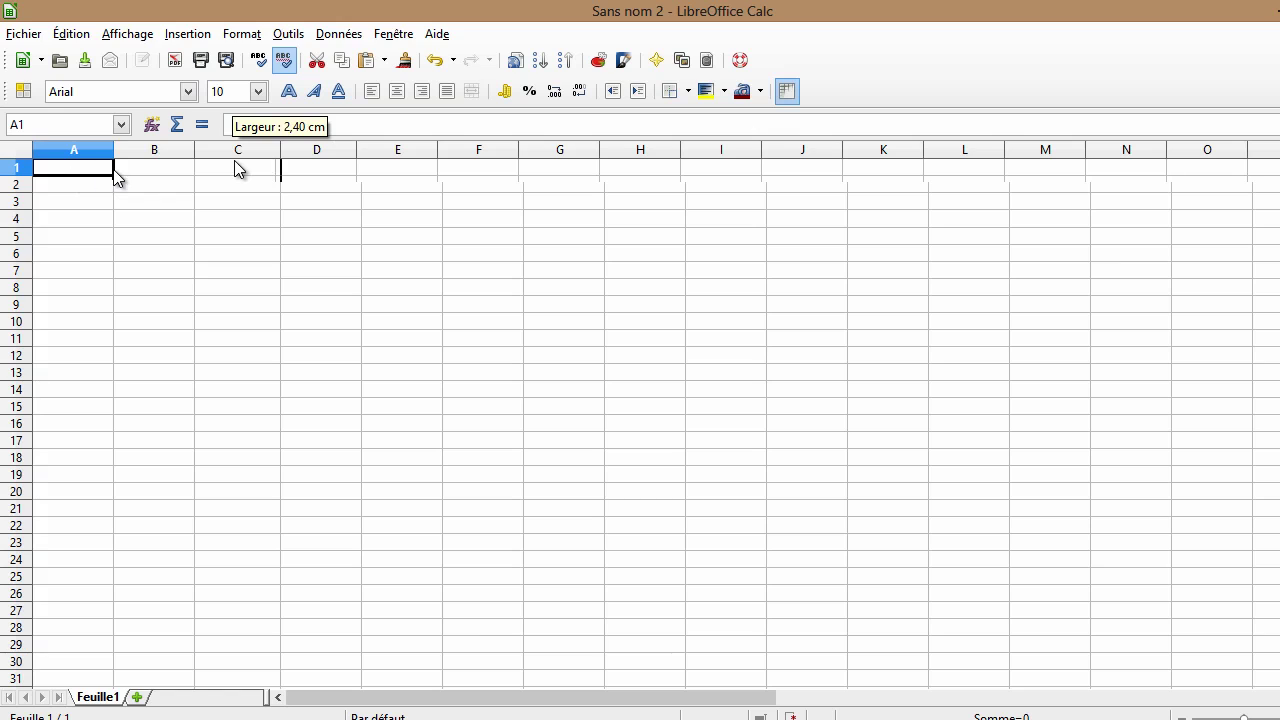
{"action": "left_click_drag", "start_coordinate": [98, 171], "coordinate": [3, 80]}
{"action": "left_click", "coordinate": [308, 240]}
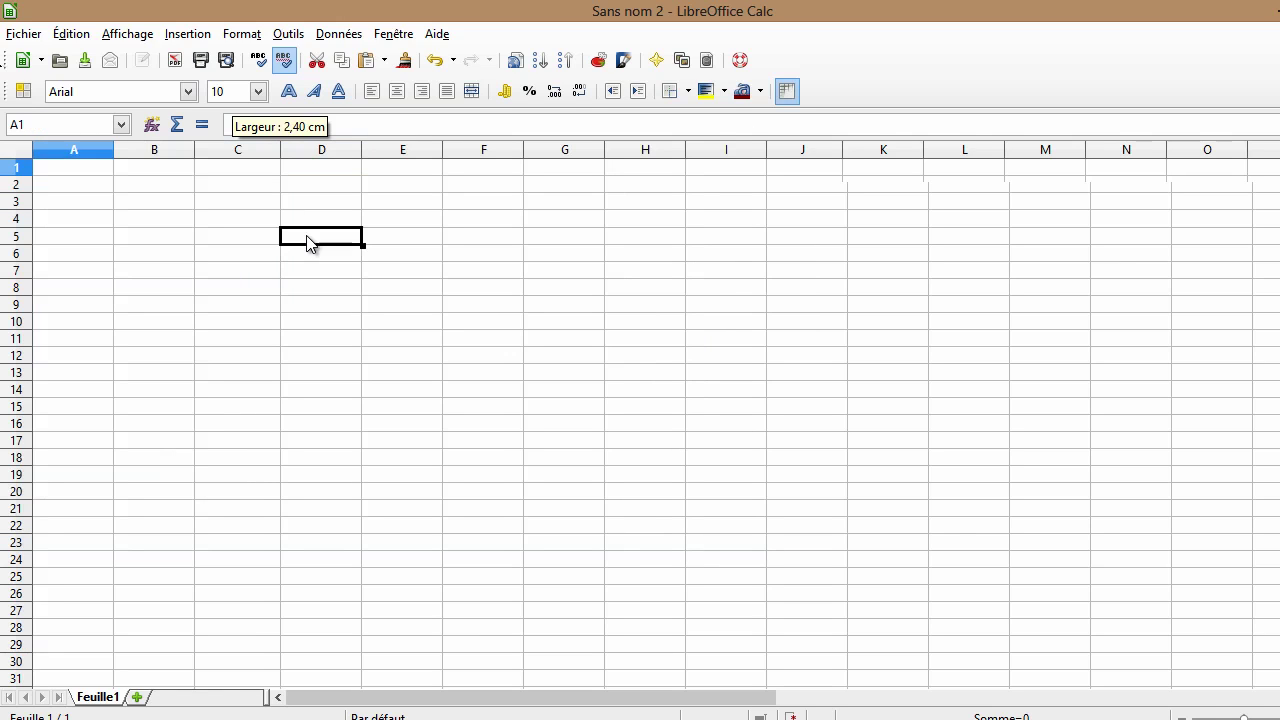
{"action": "left_click", "coordinate": [89, 170]}
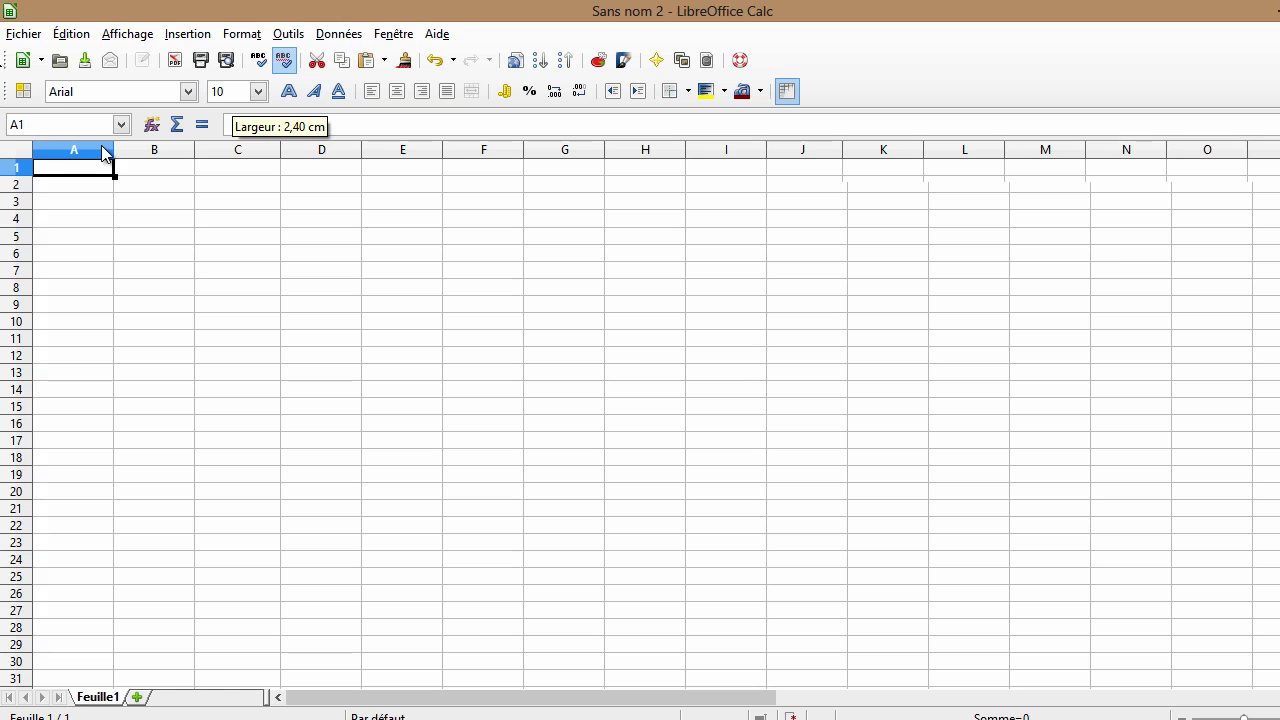
Step: Select the whole of column B, followed by the whole of row 1
{"action": "left_click", "coordinate": [154, 152]}
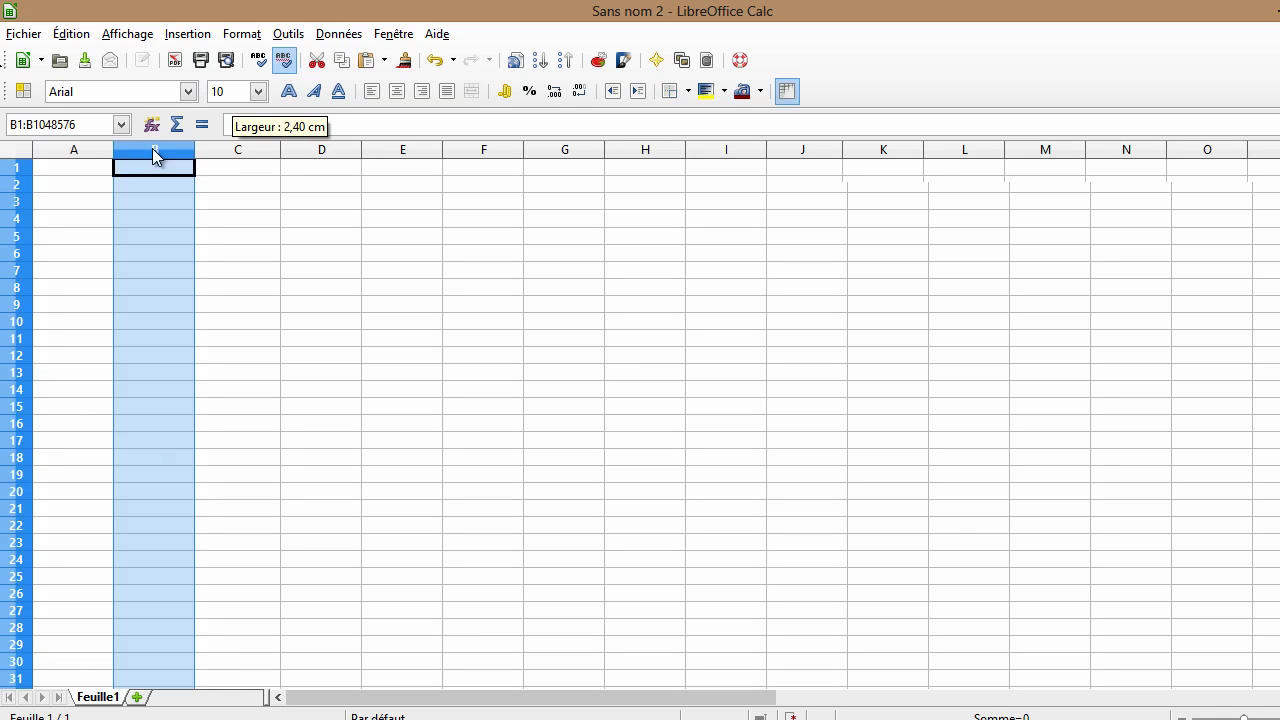
{"action": "left_click", "coordinate": [45, 167]}
{"action": "left_click", "coordinate": [14, 172]}
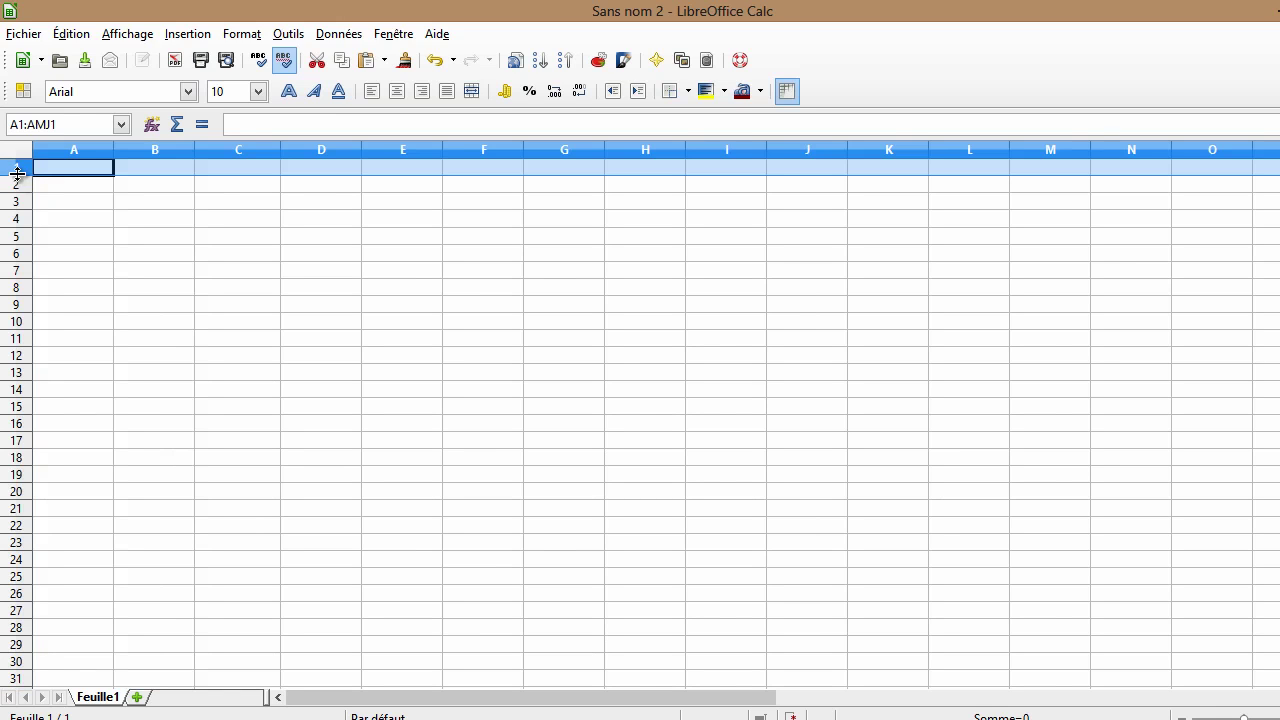
{"action": "left_click", "coordinate": [85, 287]}
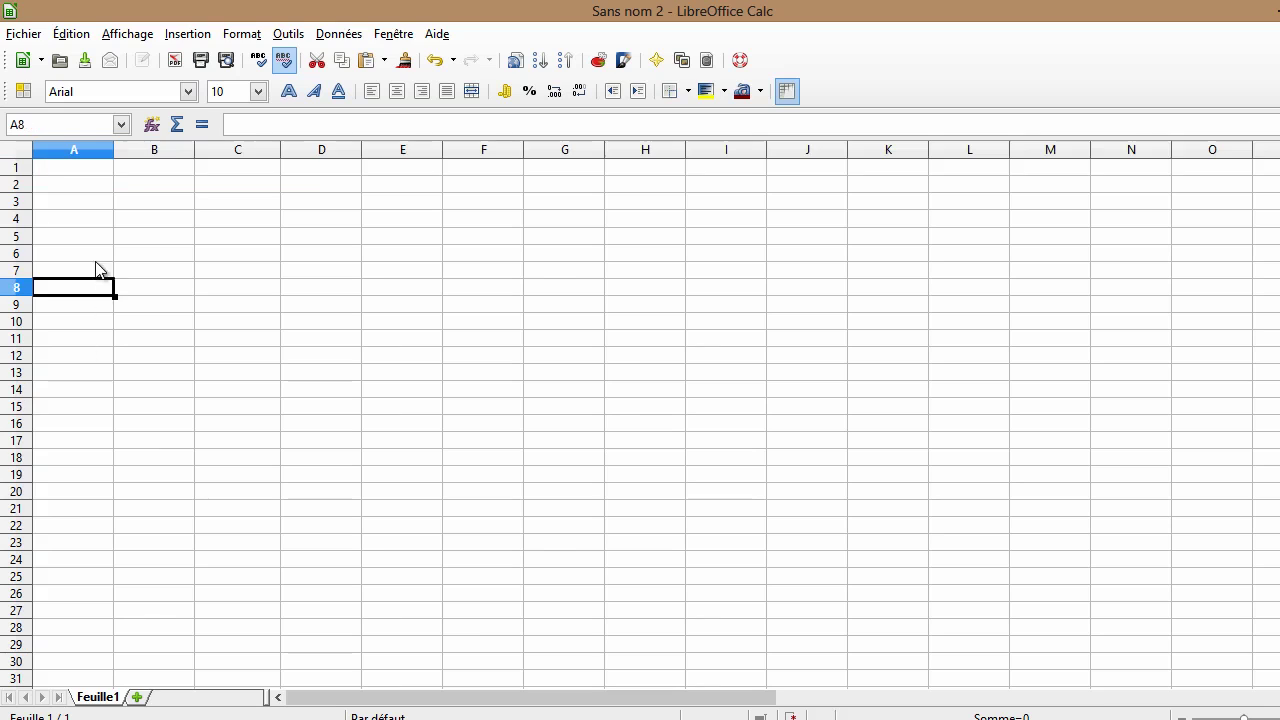
{"action": "left_click", "coordinate": [154, 201]}
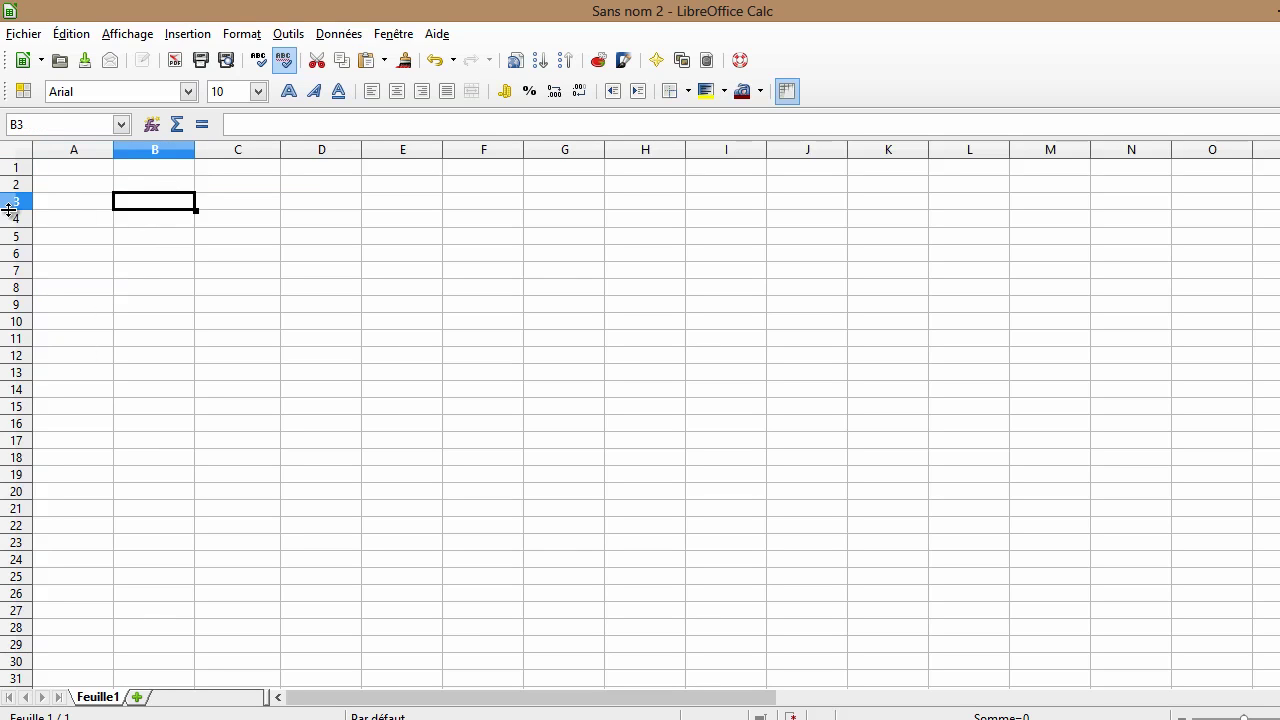
{"action": "left_click", "coordinate": [328, 258]}
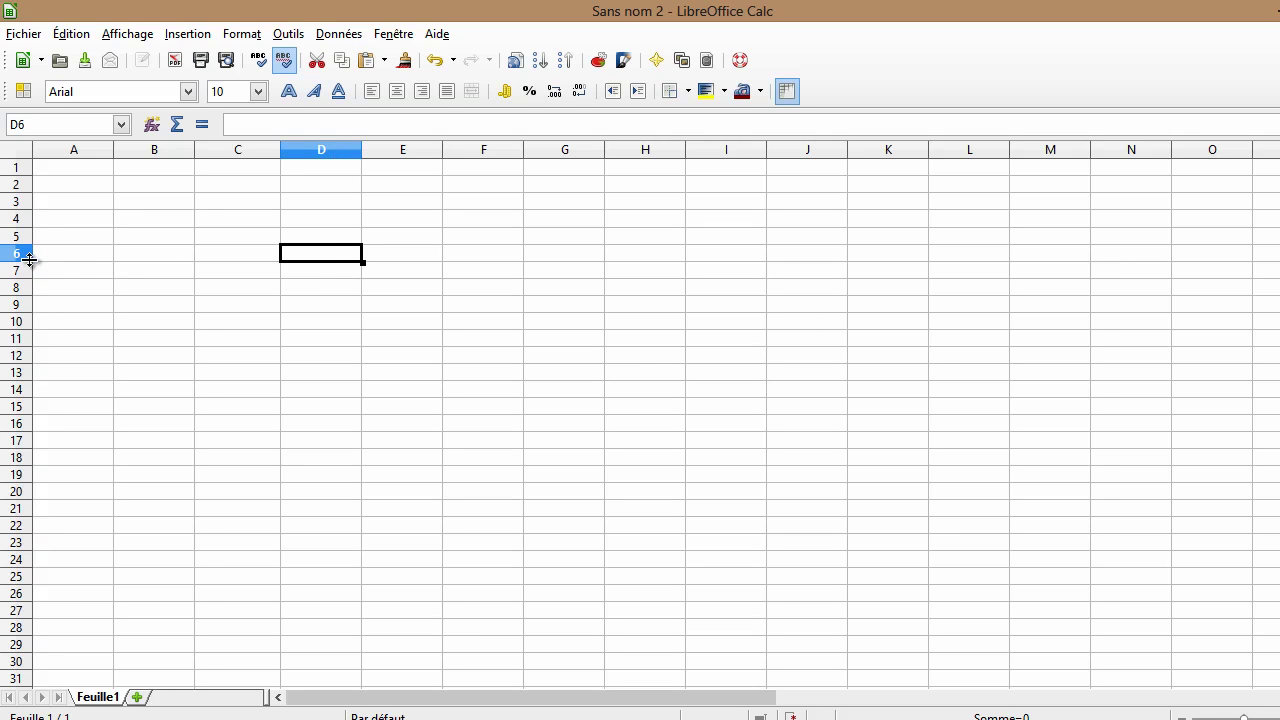
{"action": "left_click", "coordinate": [125, 204]}
Step: Enter the numbers 5, 4, 8, 63, 54, 4, 8, 2, 5 and 4 in cells A1 to A10
{"action": "left_click", "coordinate": [99, 172]}
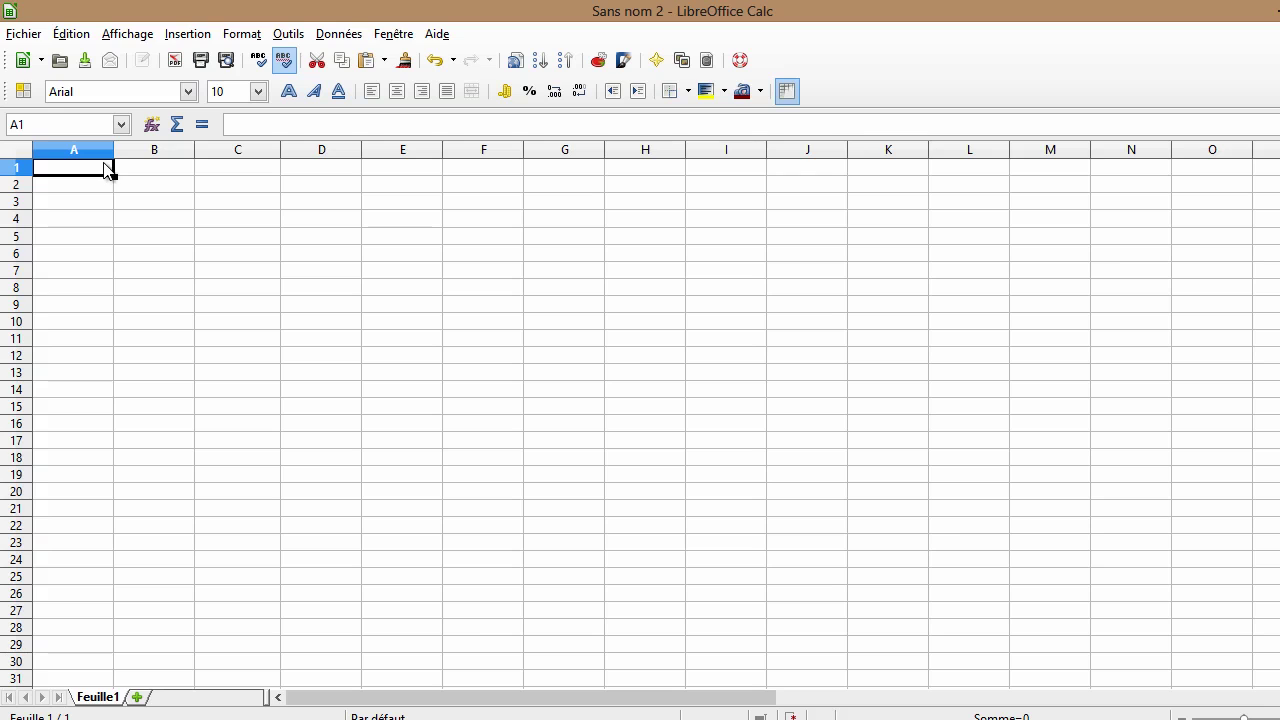
{"action": "type", "text": "5"}
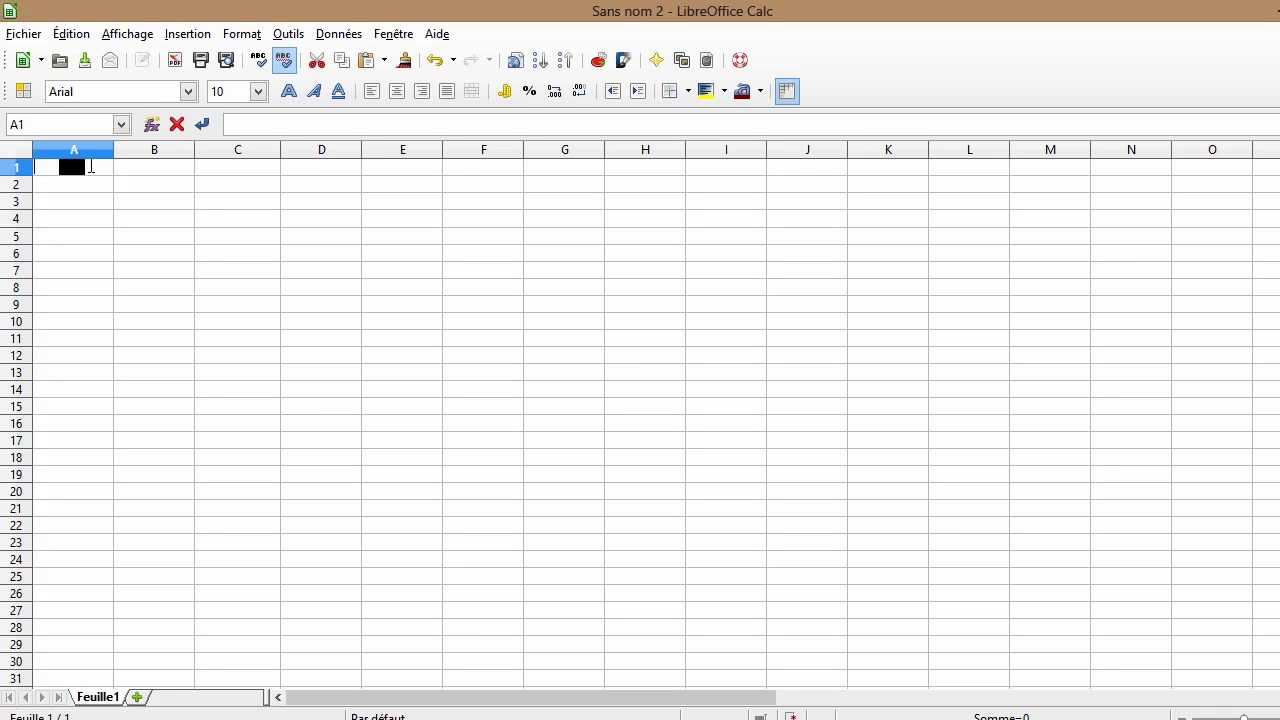
{"action": "key", "text": "Return"}
{"action": "type", "text": "4"}
{"action": "key", "text": "Return"}
{"action": "type", "text": "8"}
{"action": "key", "text": "Return"}
{"action": "type", "text": "63"}
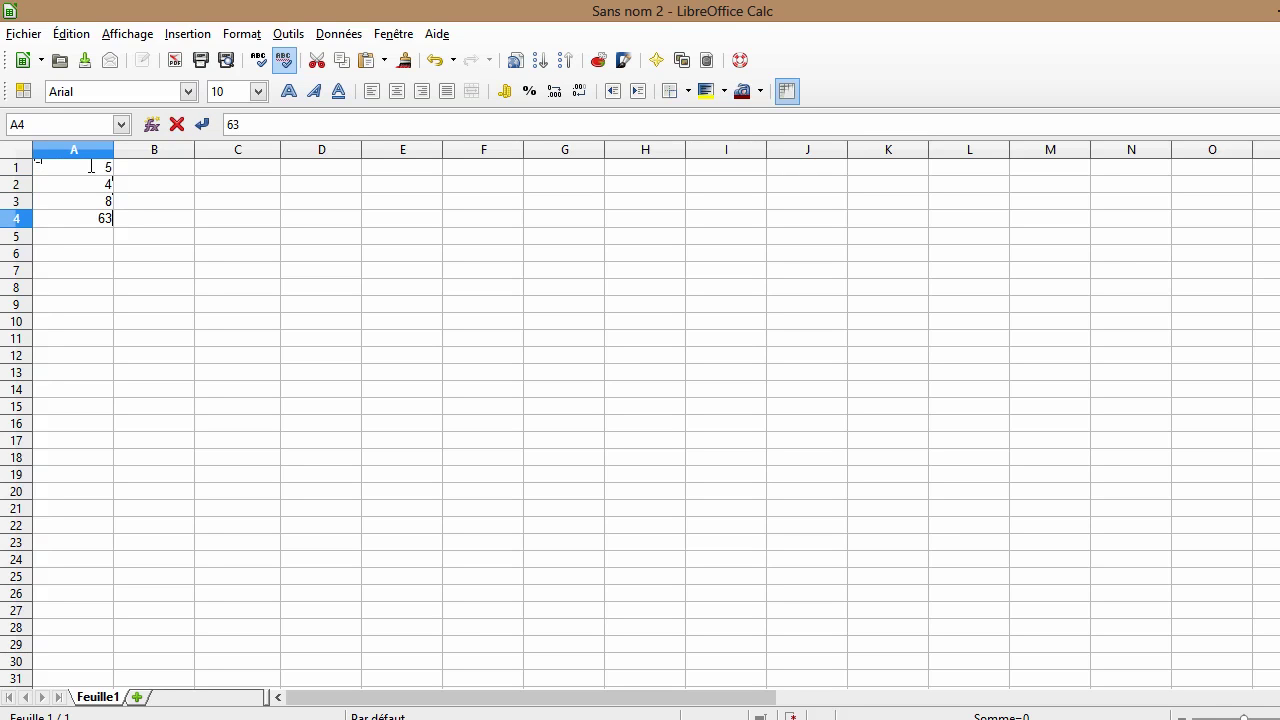
{"action": "key", "text": "Return"}
{"action": "type", "text": "54"}
{"action": "key", "text": "Return"}
{"action": "type", "text": "4"}
{"action": "key", "text": "Return"}
{"action": "type", "text": "8"}
{"action": "key", "text": "Return"}
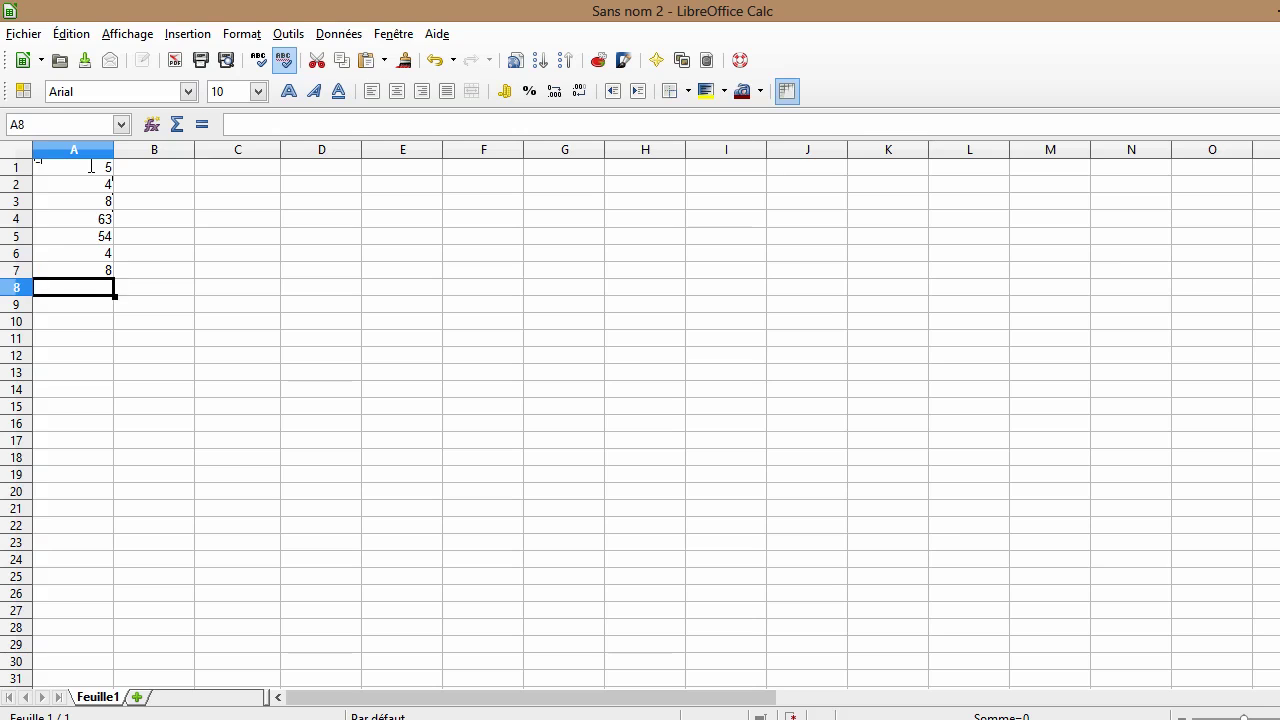
{"action": "type", "text": "2"}
{"action": "key", "text": "Return"}
{"action": "type", "text": "5"}
{"action": "key", "text": "Return"}
{"action": "type", "text": "4"}
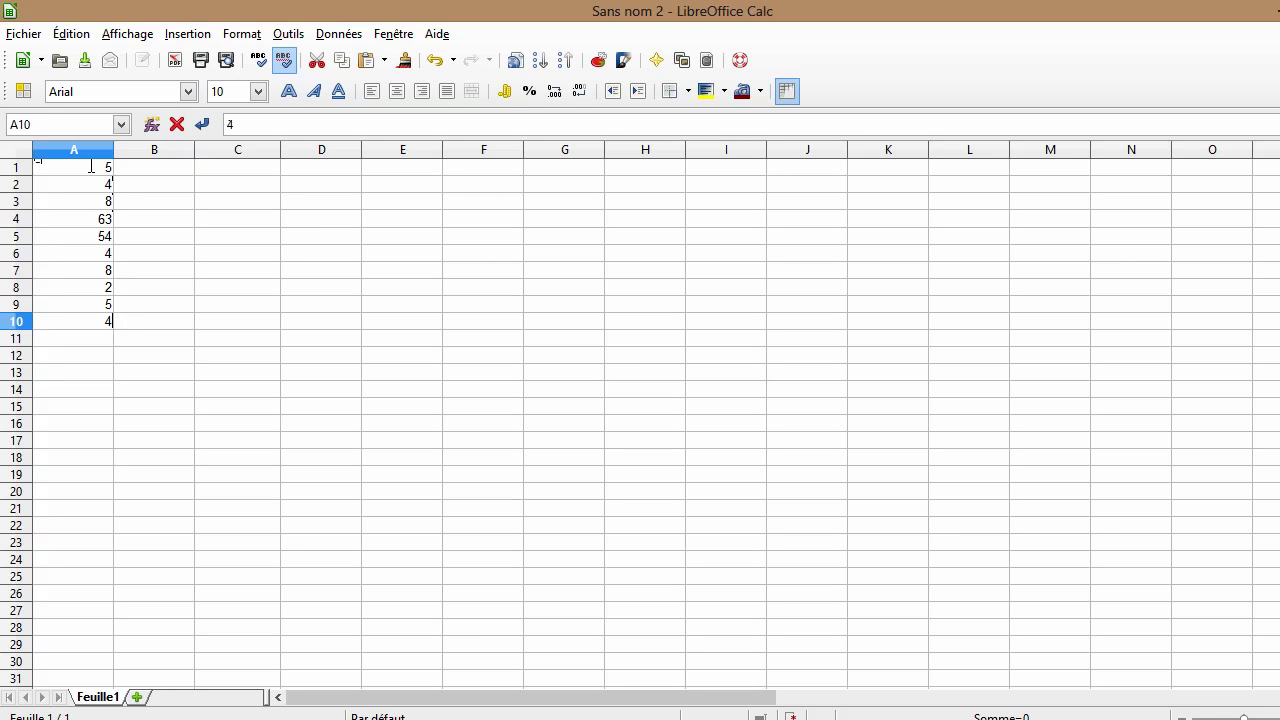
{"action": "key", "text": "Return"}
{"action": "left_click", "coordinate": [230, 322]}
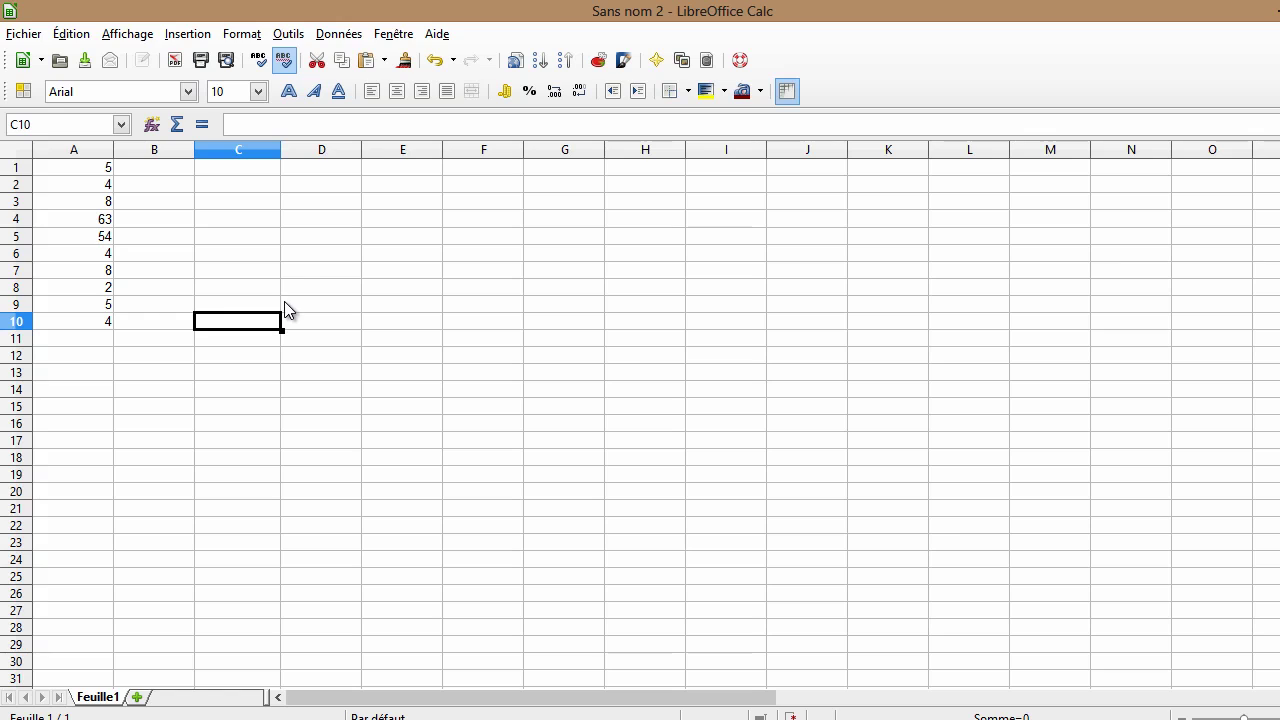
{"action": "left_click", "coordinate": [308, 214]}
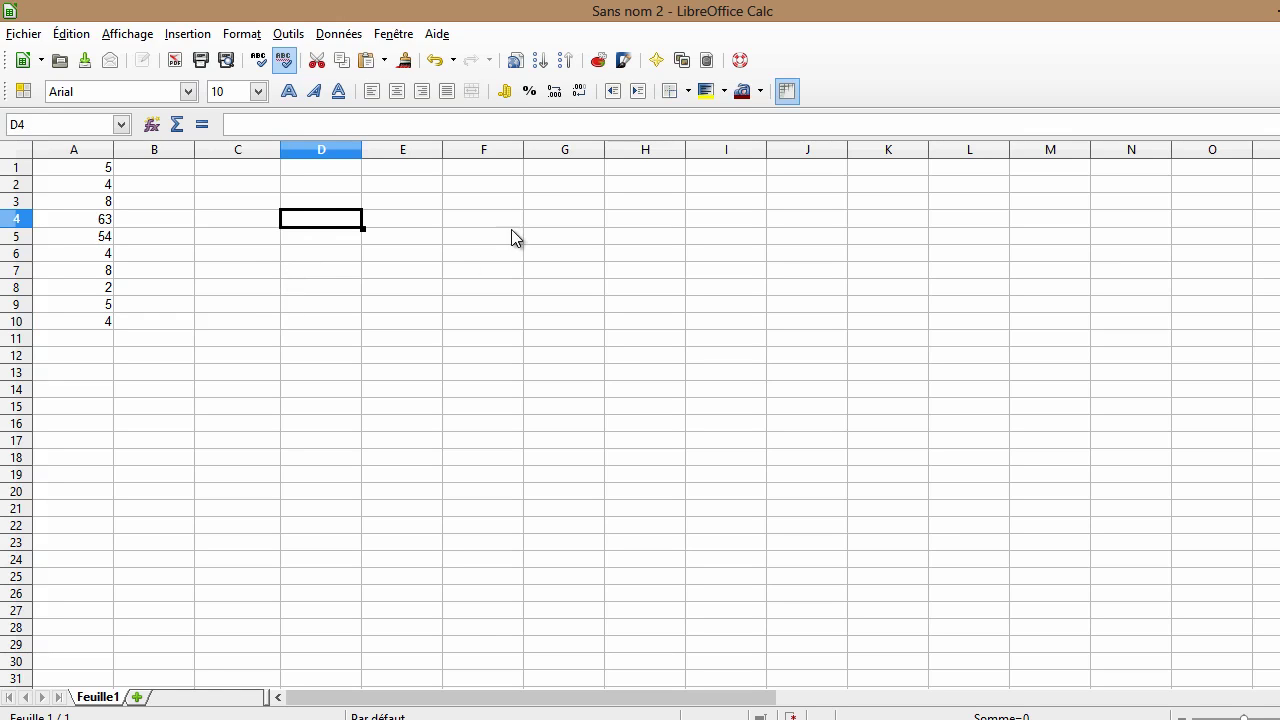
{"action": "double_click", "coordinate": [331, 222]}
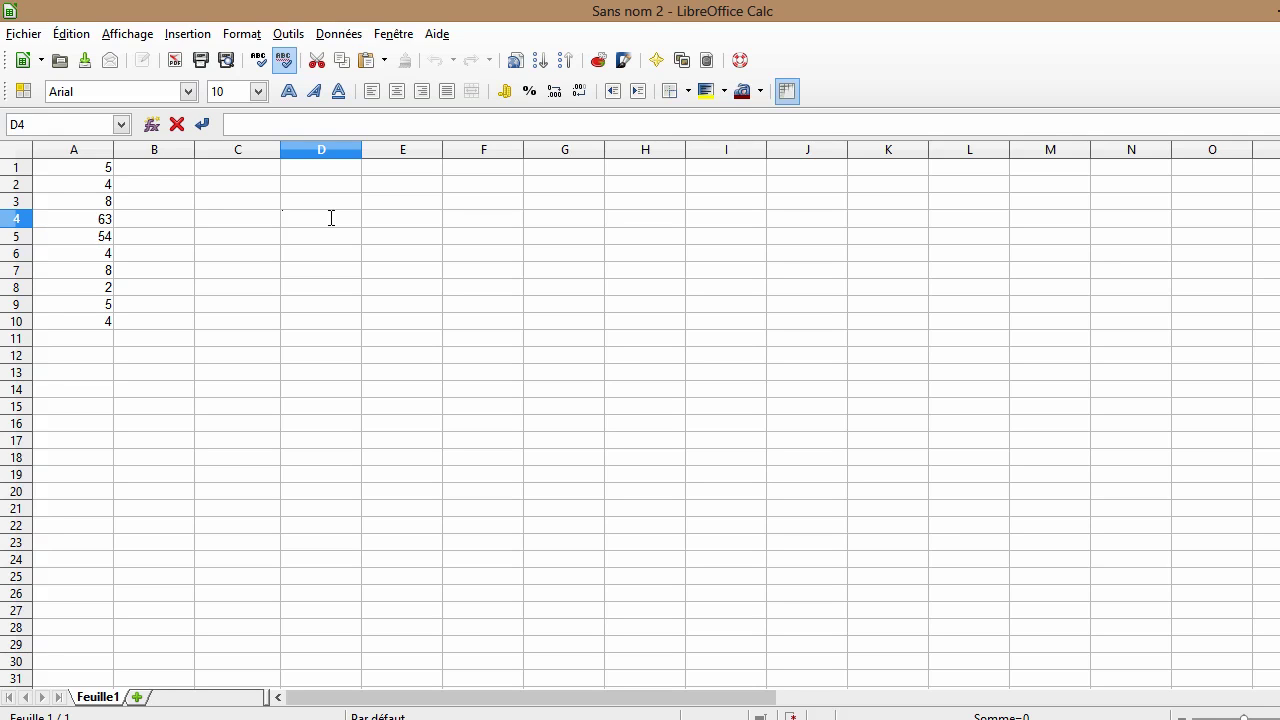
{"action": "left_click_drag", "start_coordinate": [278, 192], "coordinate": [251, 162]}
Step: Enter the formula =SOMME(A1:A10) in cell D5 to add up the numbers in column A
{"action": "left_click", "coordinate": [306, 242]}
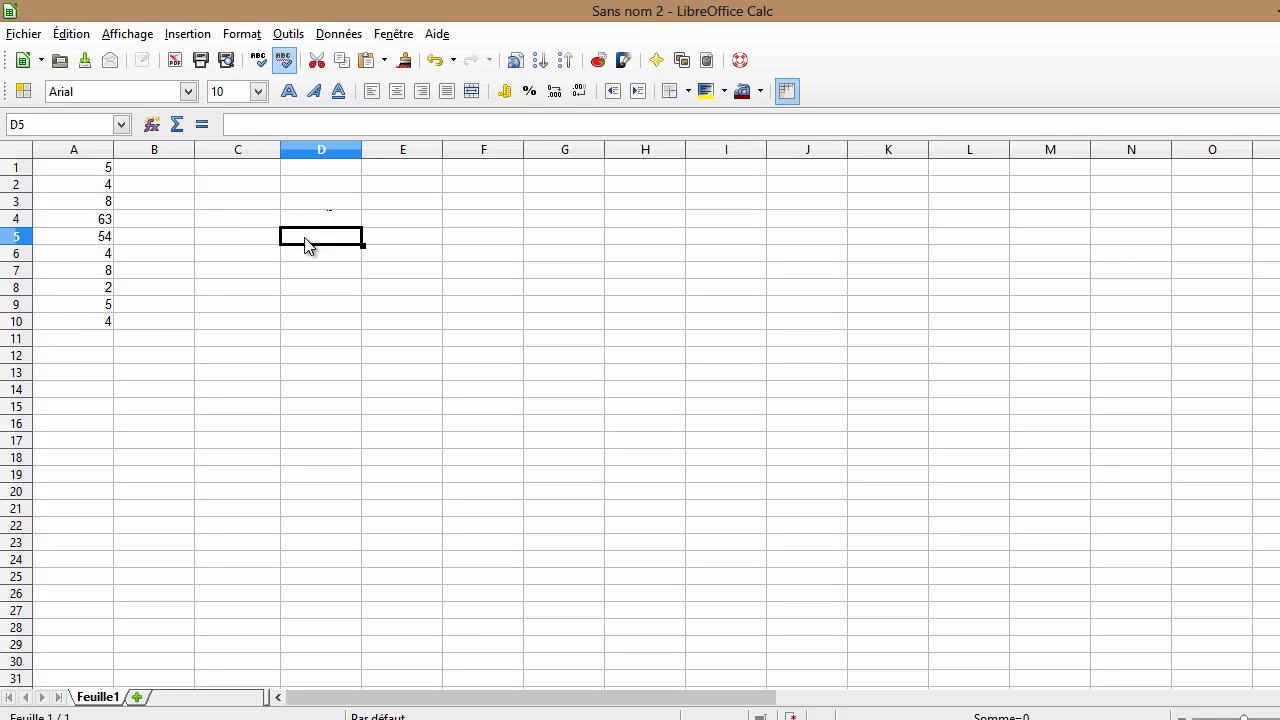
{"action": "left_click", "coordinate": [245, 126]}
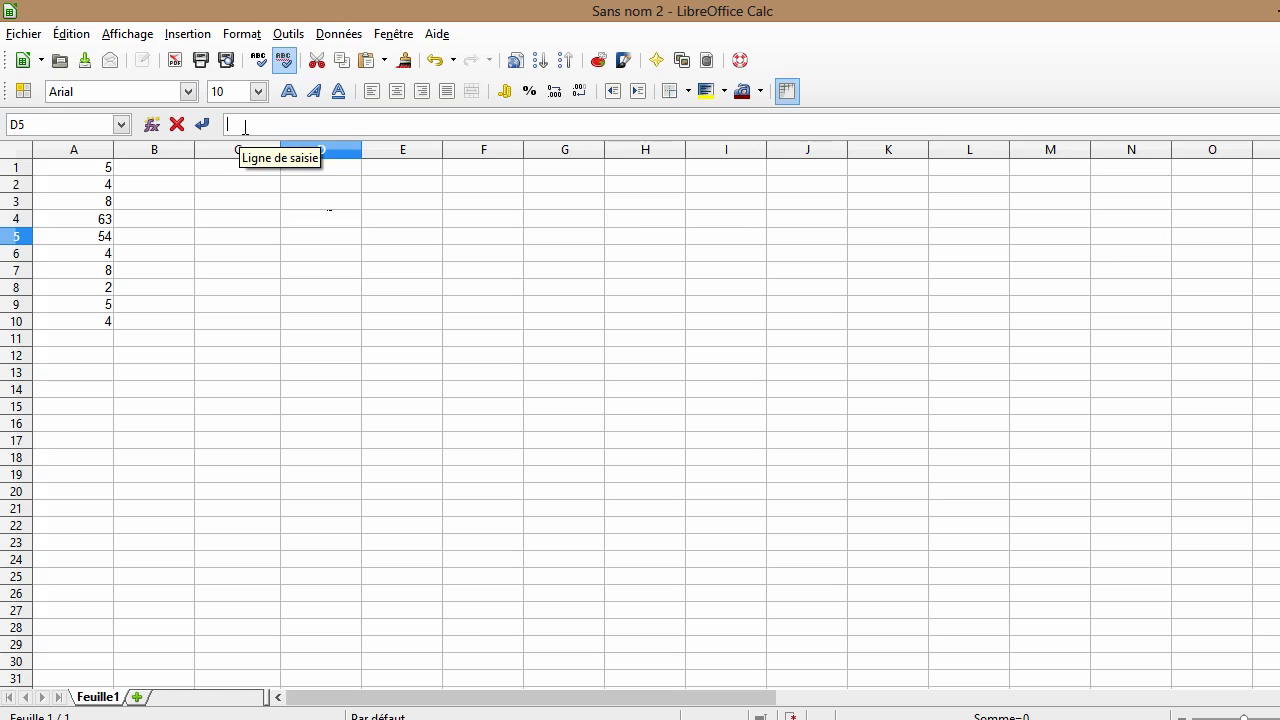
{"action": "double_click", "coordinate": [300, 240]}
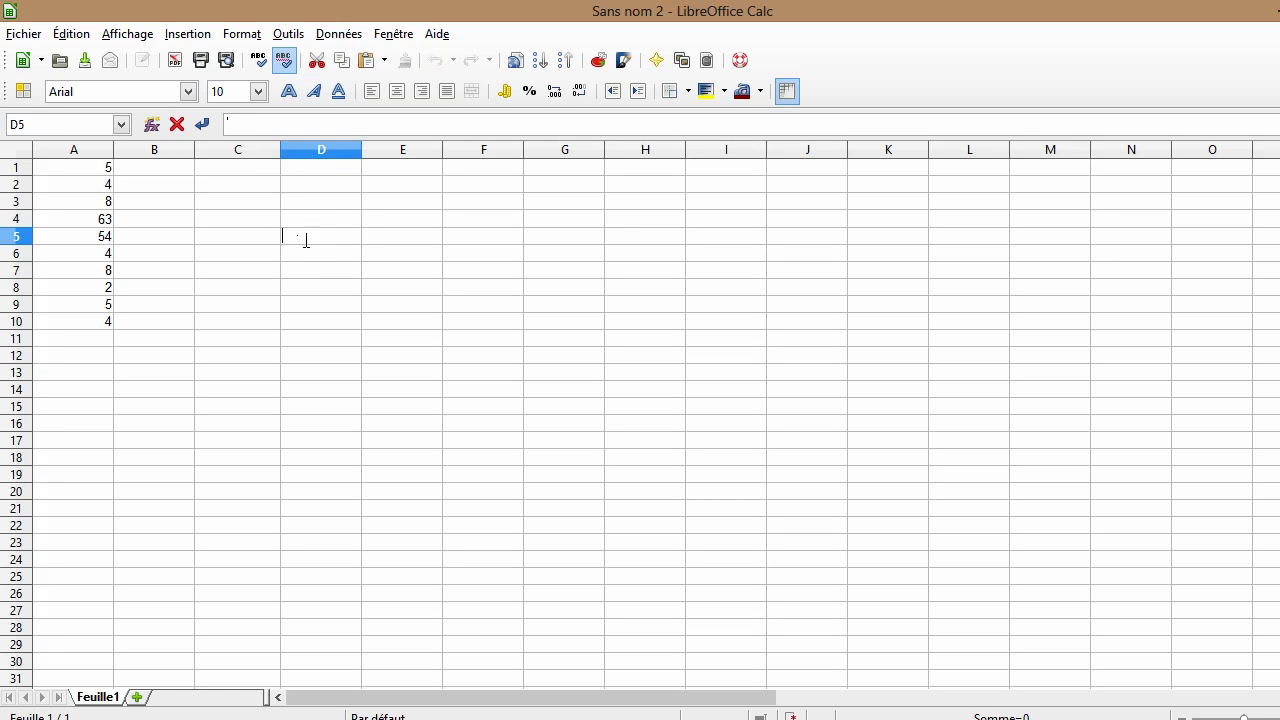
{"action": "type", "text": "="}
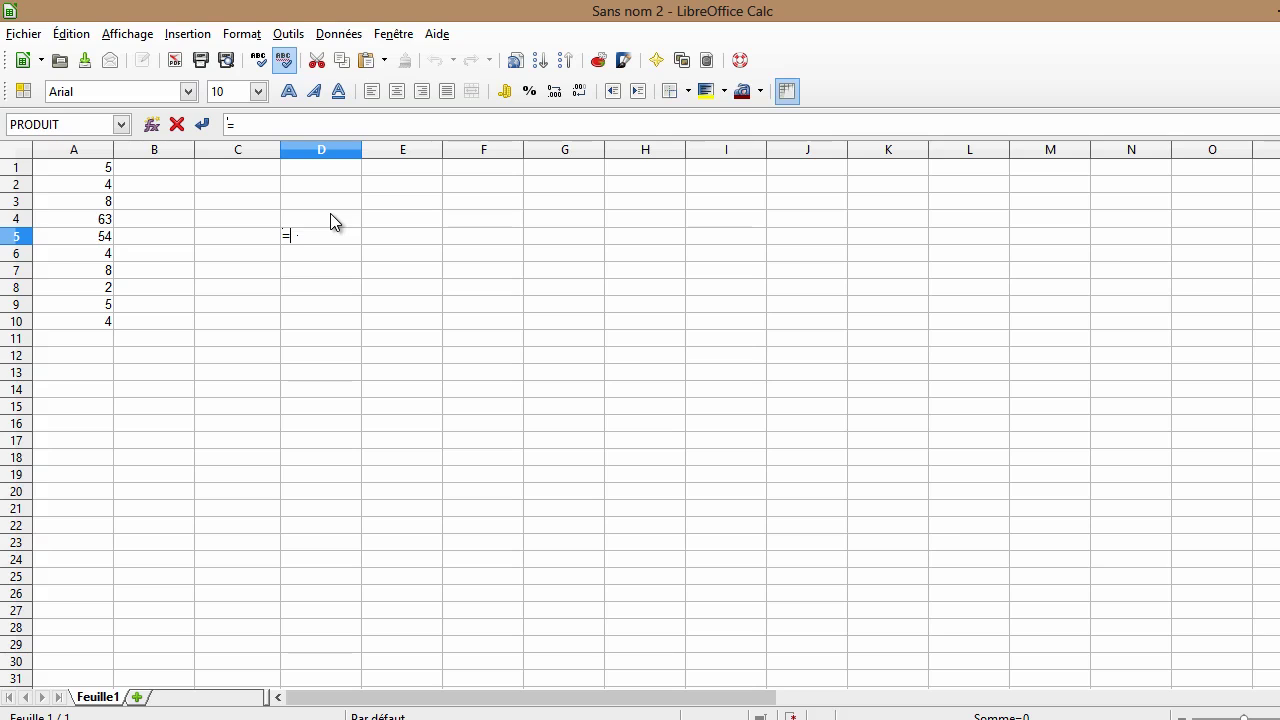
{"action": "type", "text": "SOMME"}
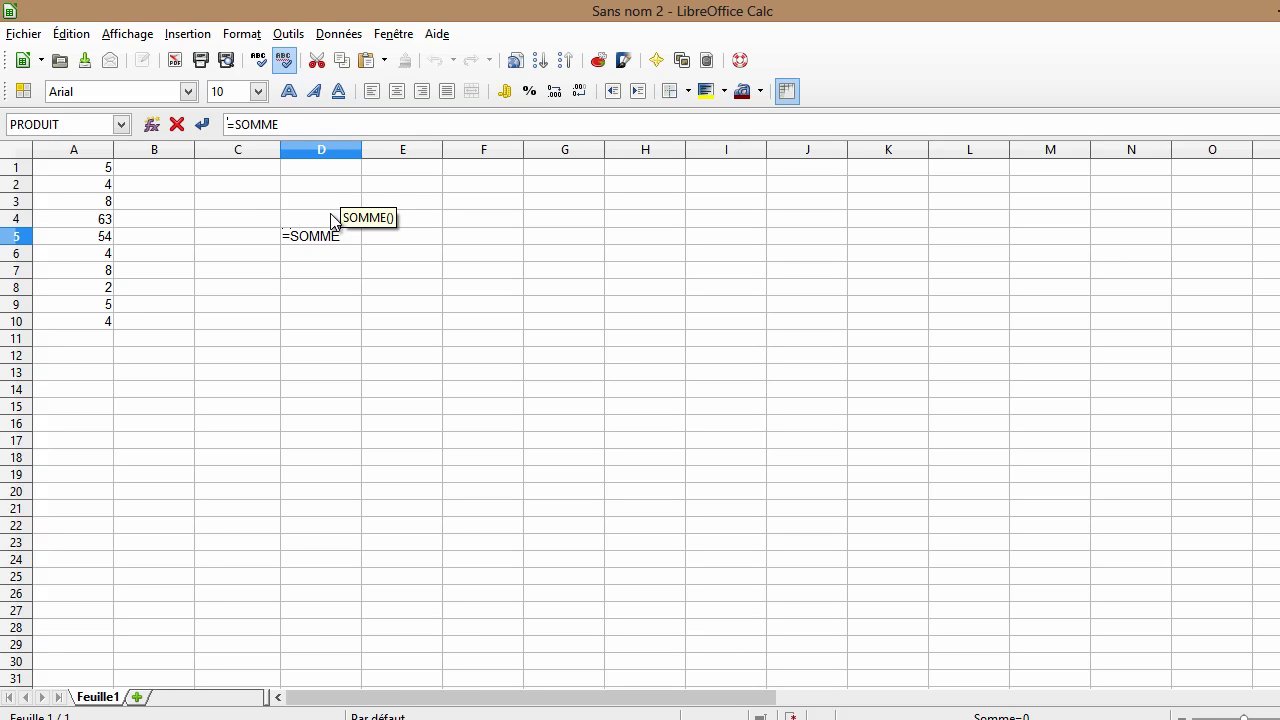
{"action": "key", "text": "Return"}
{"action": "key", "text": "Left"}
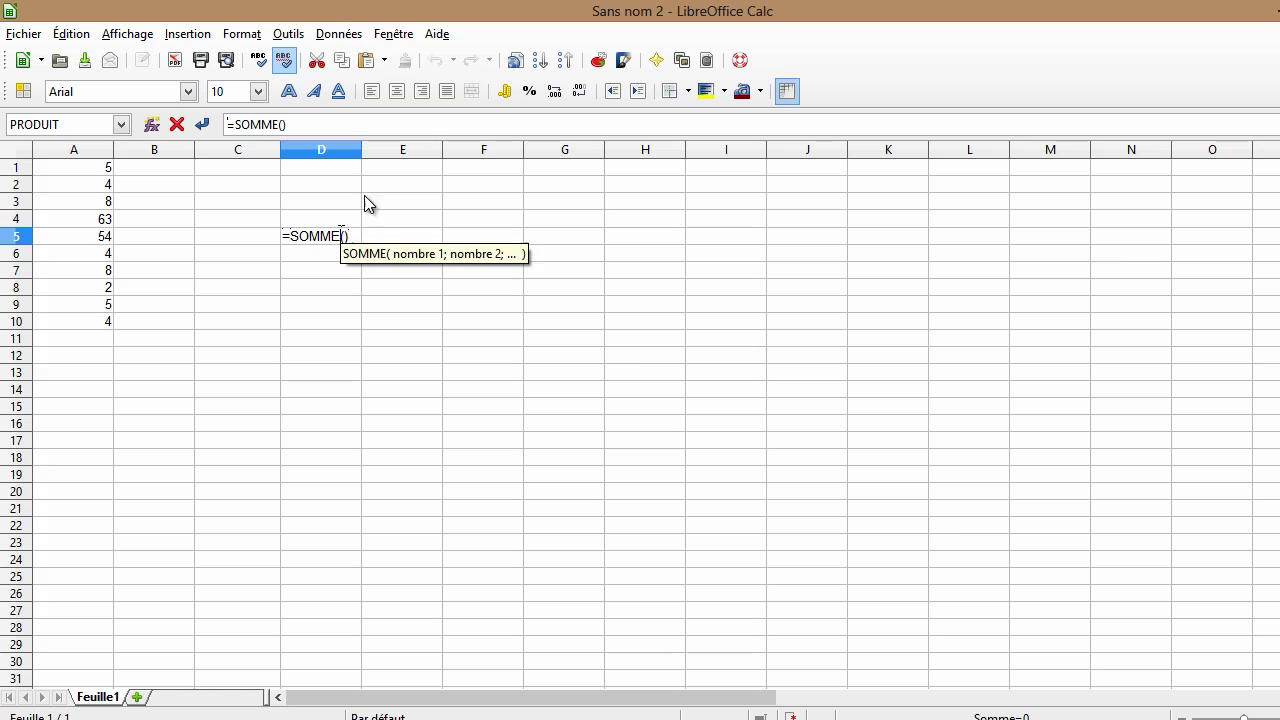
{"action": "left_click", "coordinate": [107, 172]}
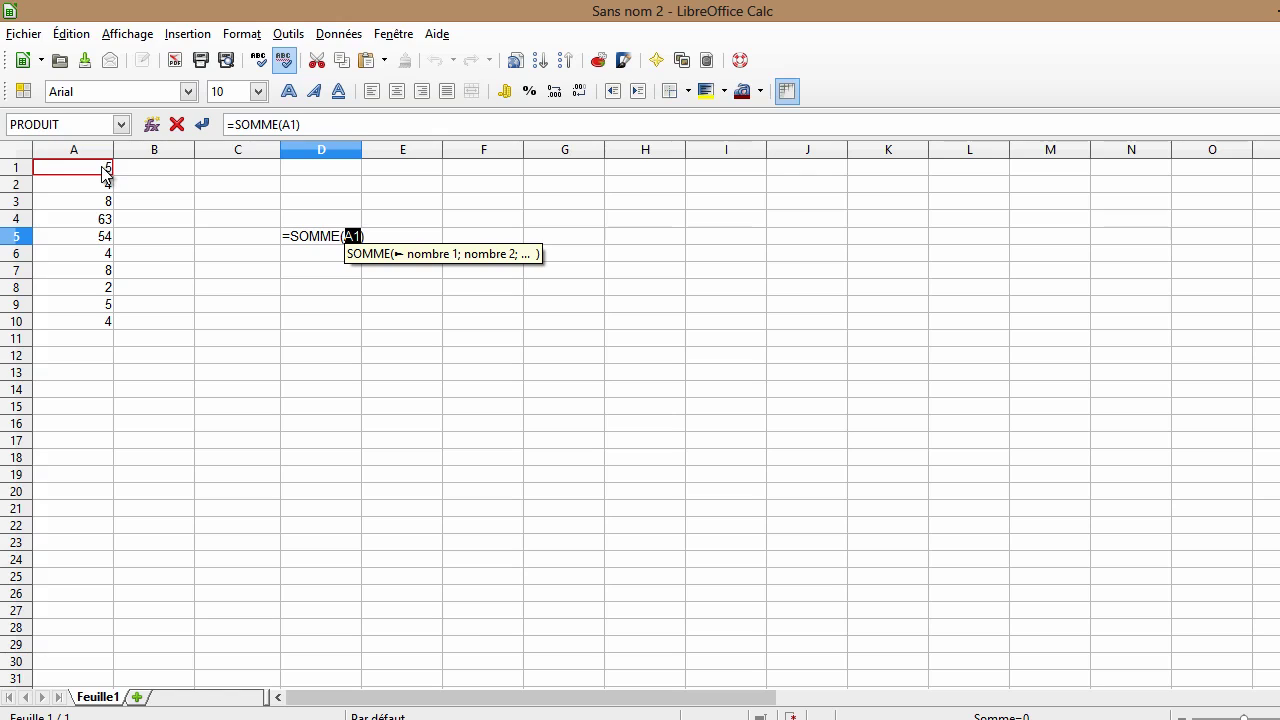
{"action": "left_click_drag", "start_coordinate": [105, 172], "coordinate": [83, 319]}
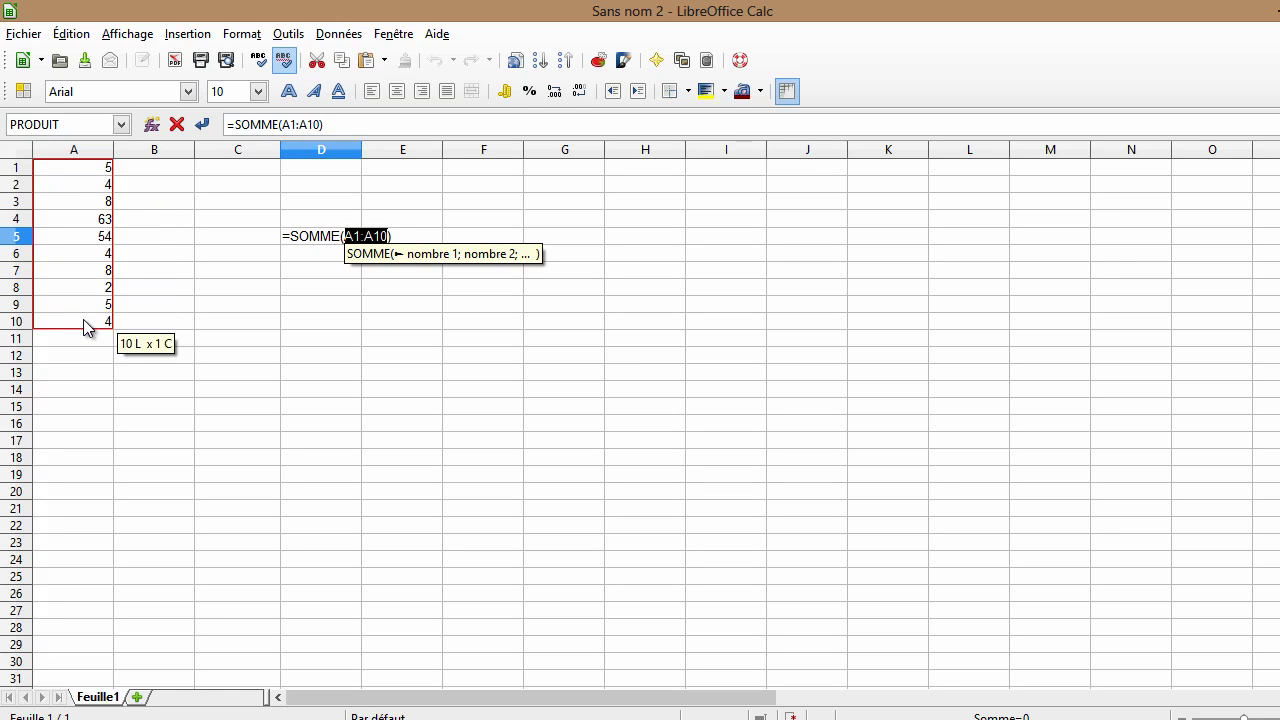
{"action": "key", "text": "Return"}
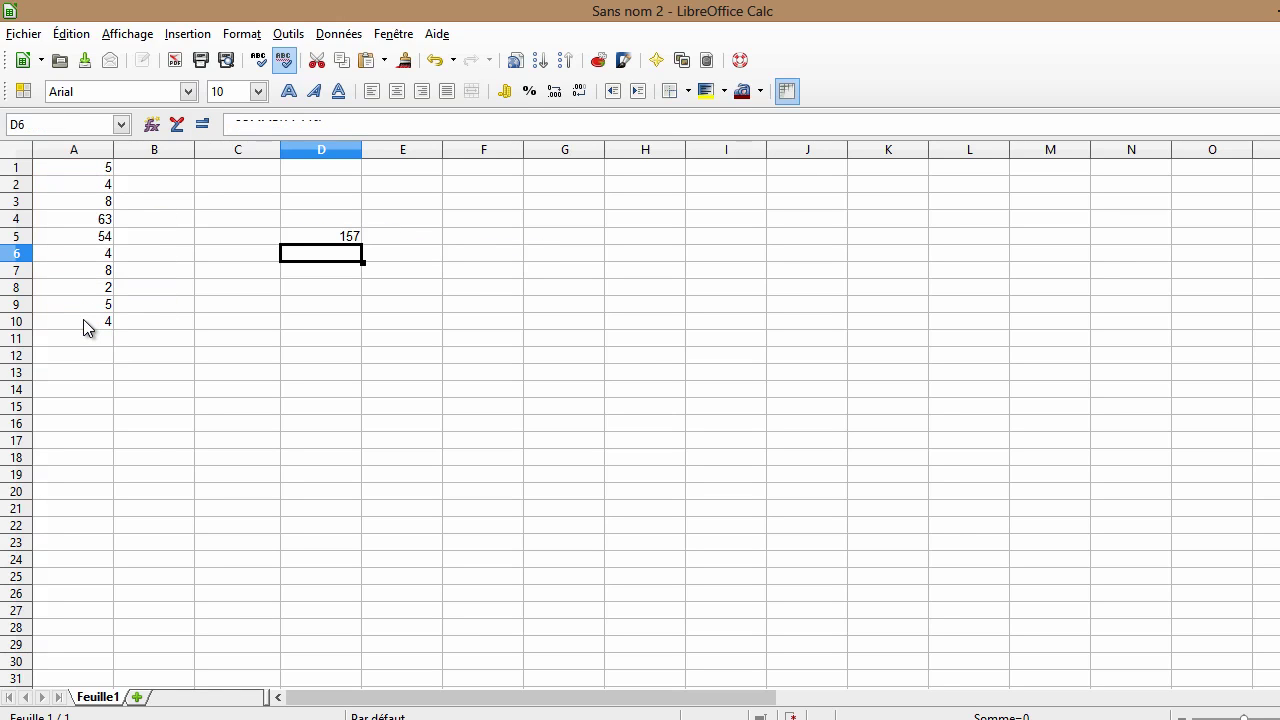
Step: Enter the formula =PRODUIT(A1:A10) in cell E5 to multiply the numbers in column A
{"action": "left_click", "coordinate": [352, 237]}
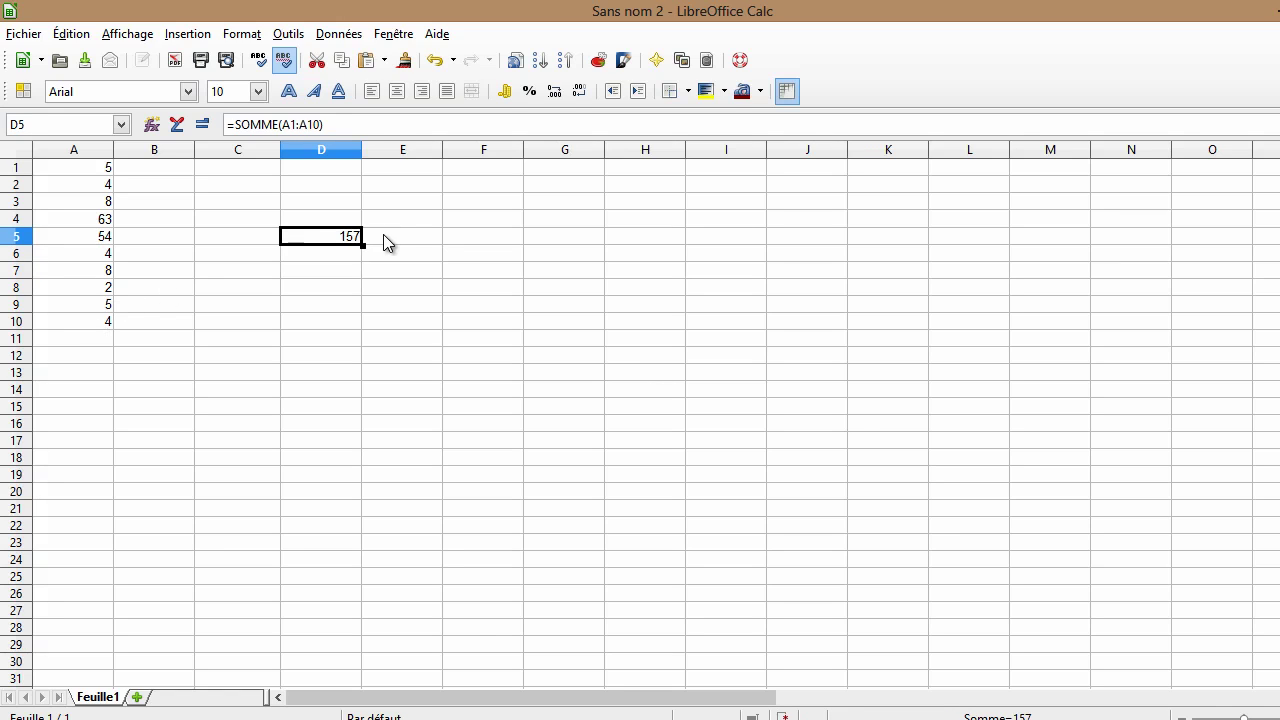
{"action": "left_click", "coordinate": [384, 237]}
{"action": "double_click", "coordinate": [390, 238]}
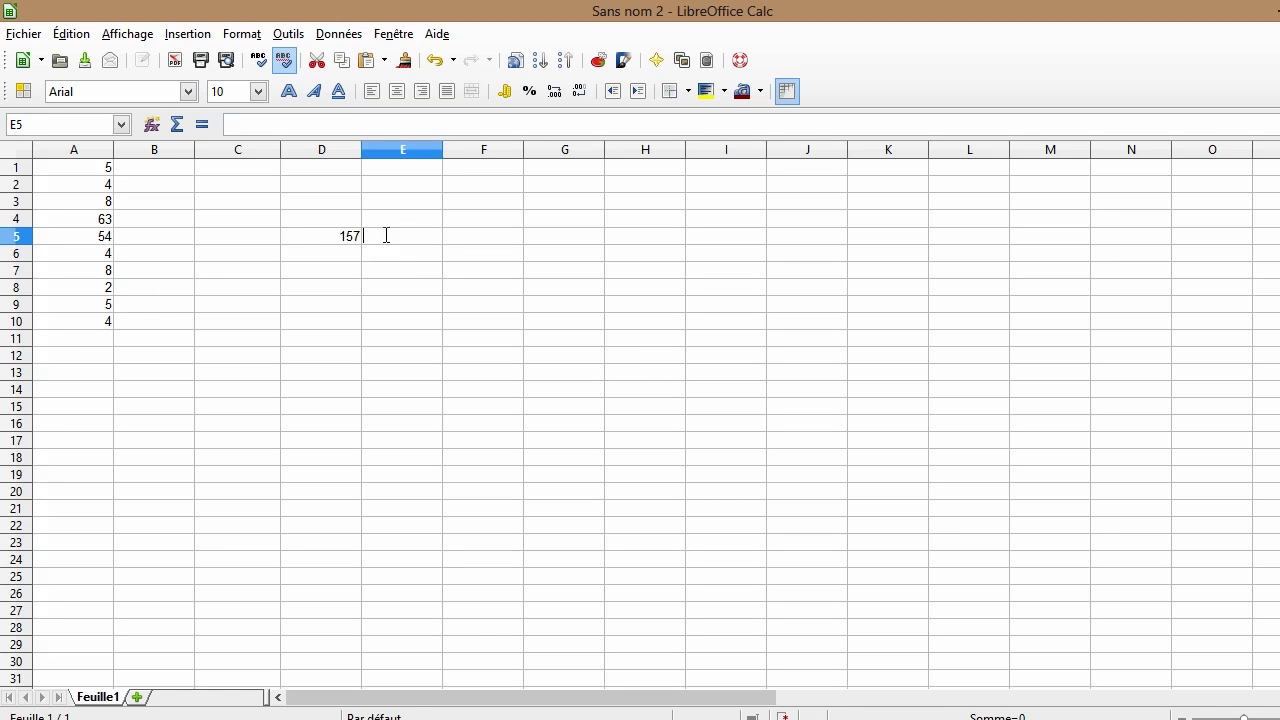
{"action": "type", "text": "="}
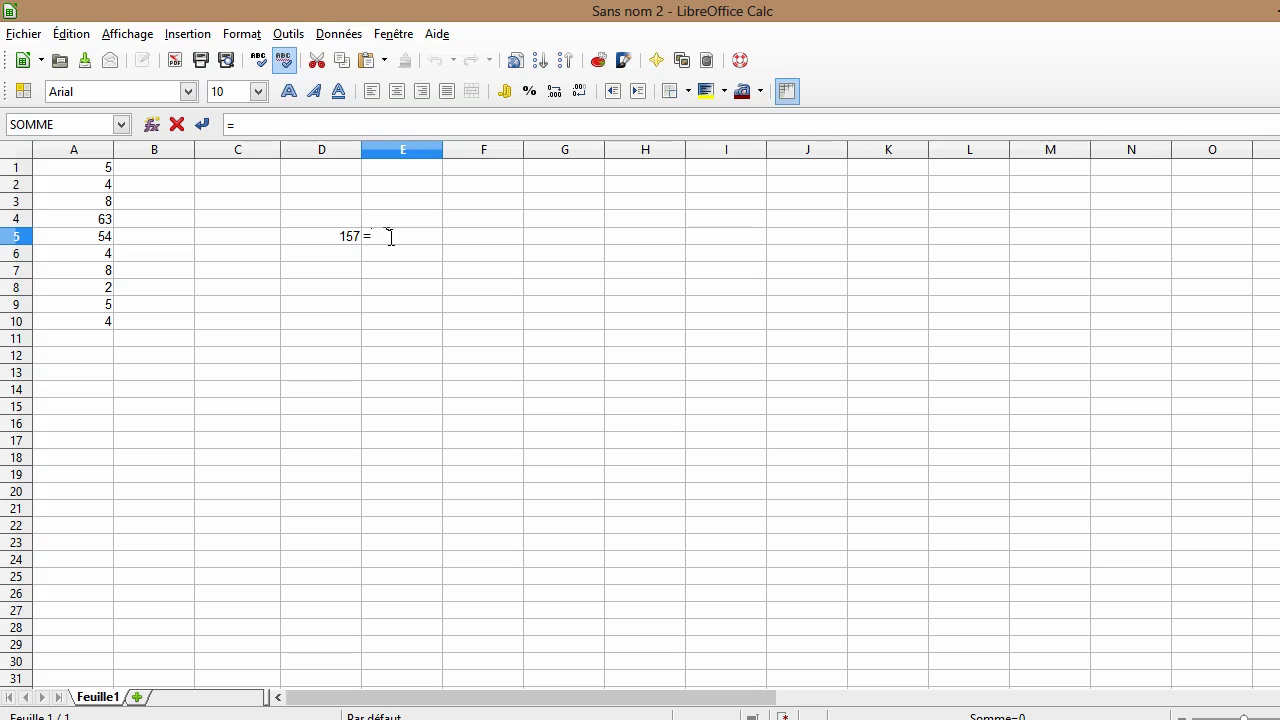
{"action": "type", "text": "PRODUIT"}
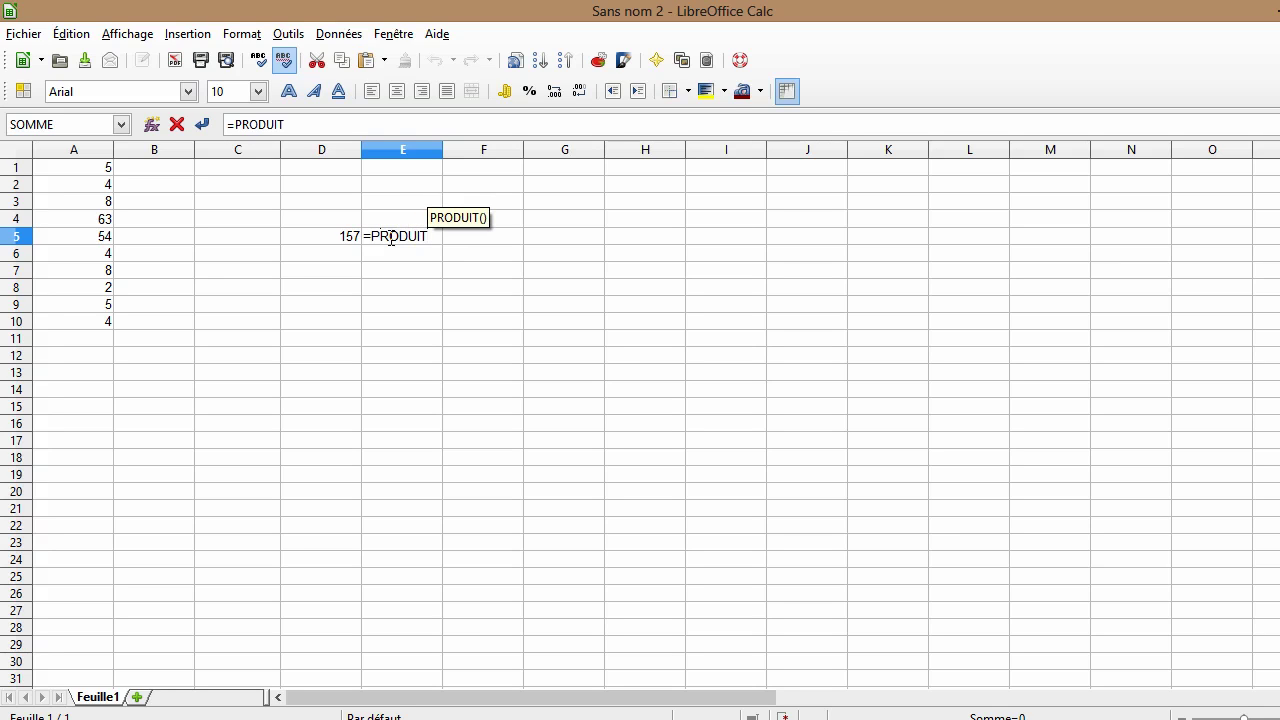
{"action": "key", "text": "Return"}
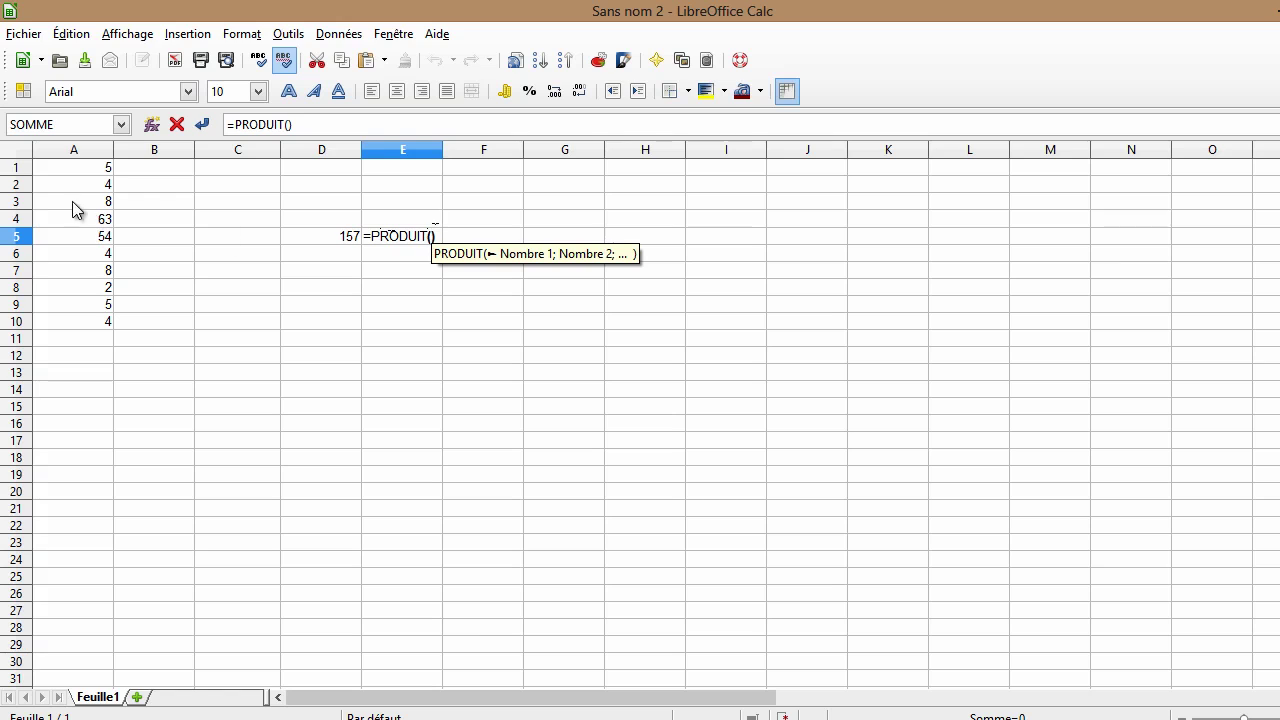
{"action": "left_click_drag", "start_coordinate": [88, 172], "coordinate": [77, 304]}
{"action": "key", "text": "Return"}
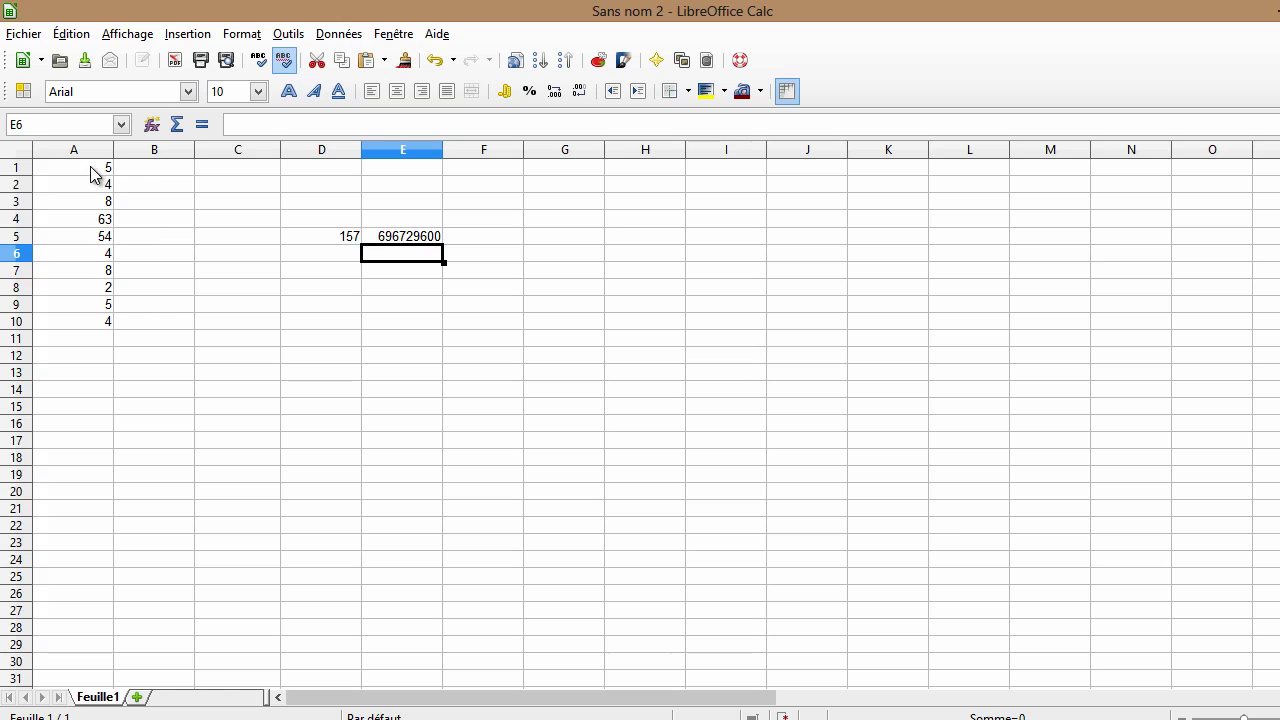
Step: Enter the formula =A2-A5 in cell F5 to subtract the fifth number in column A from the second
{"action": "left_click", "coordinate": [474, 266]}
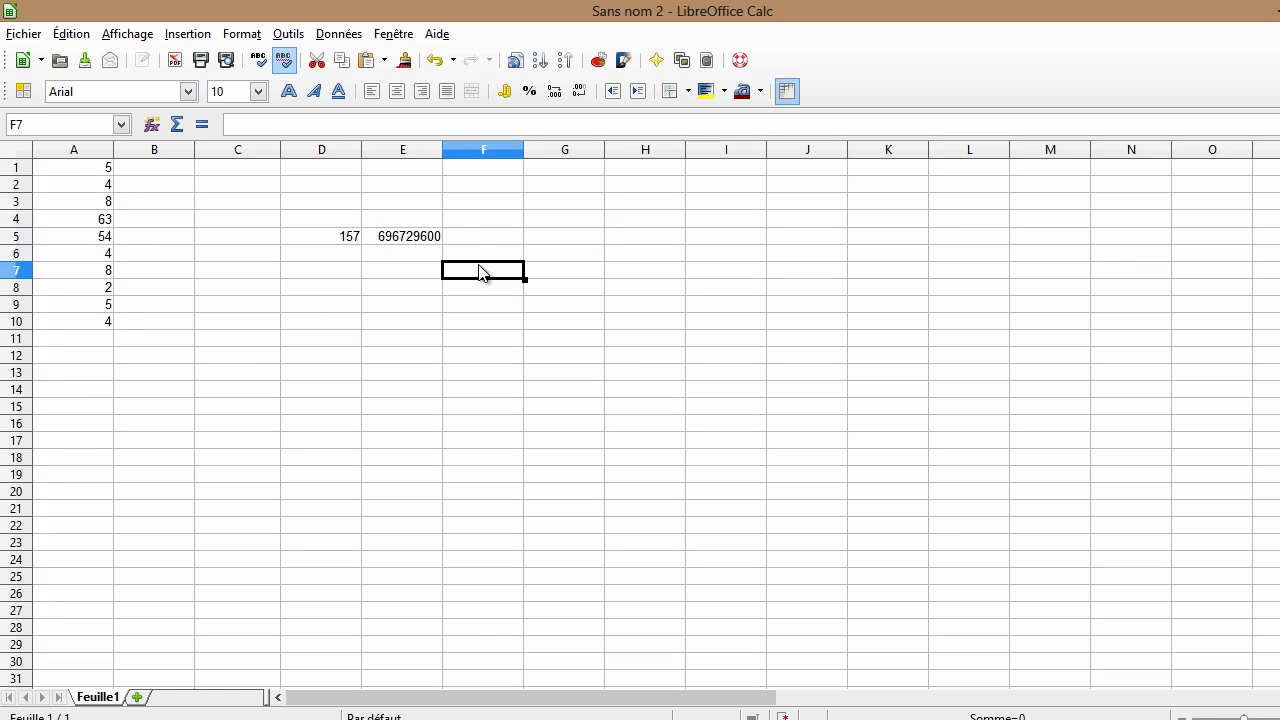
{"action": "left_click", "coordinate": [481, 255]}
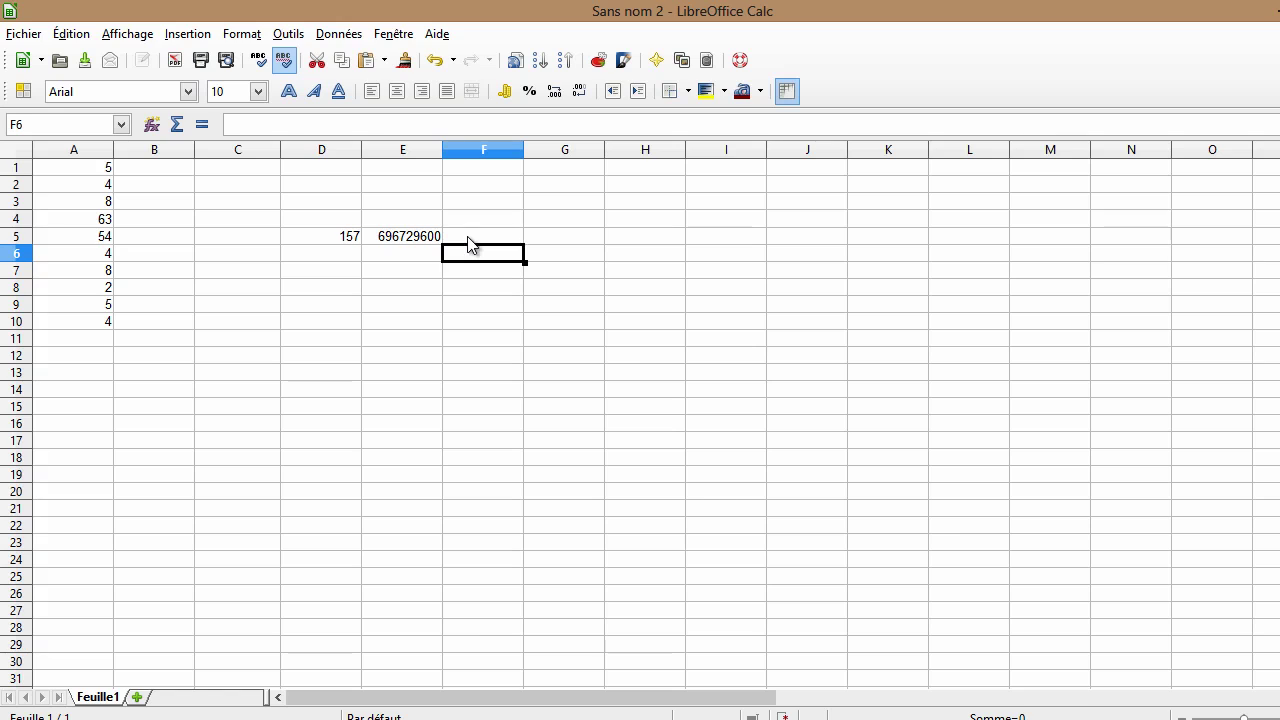
{"action": "left_click", "coordinate": [488, 238]}
{"action": "double_click", "coordinate": [487, 236]}
{"action": "type", "text": "="}
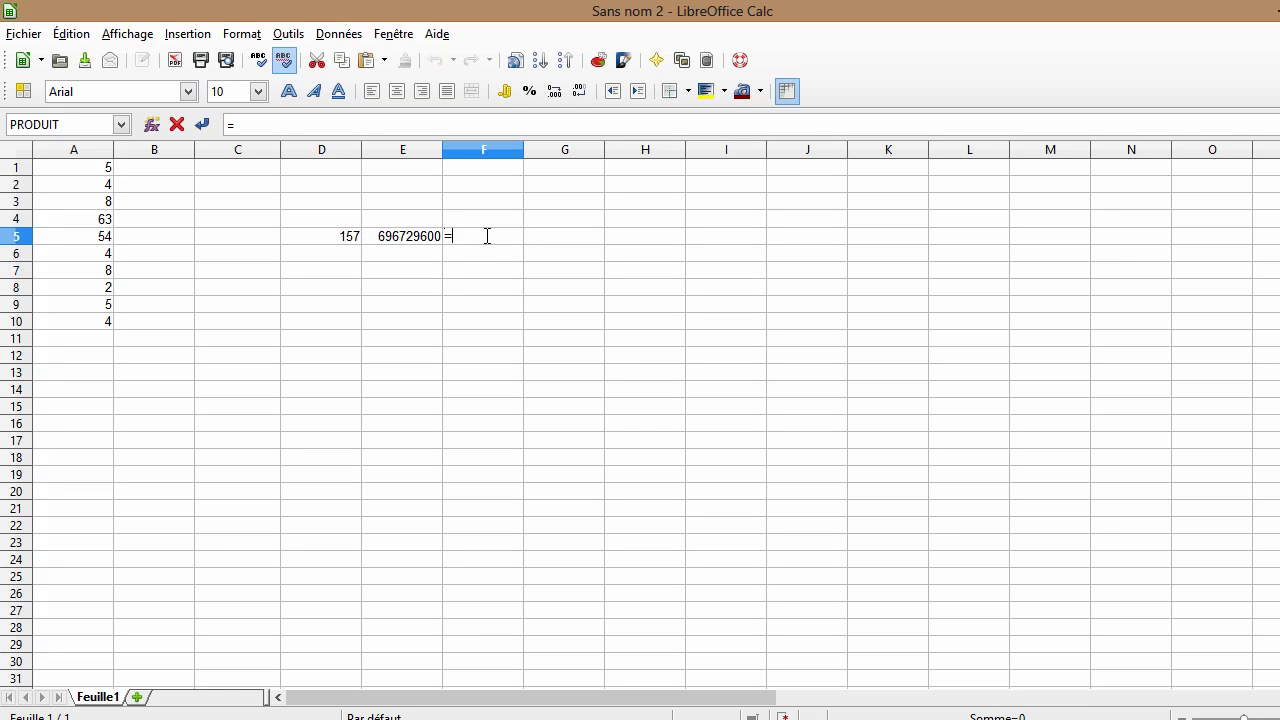
{"action": "left_click", "coordinate": [76, 186]}
{"action": "type", "text": "-"}
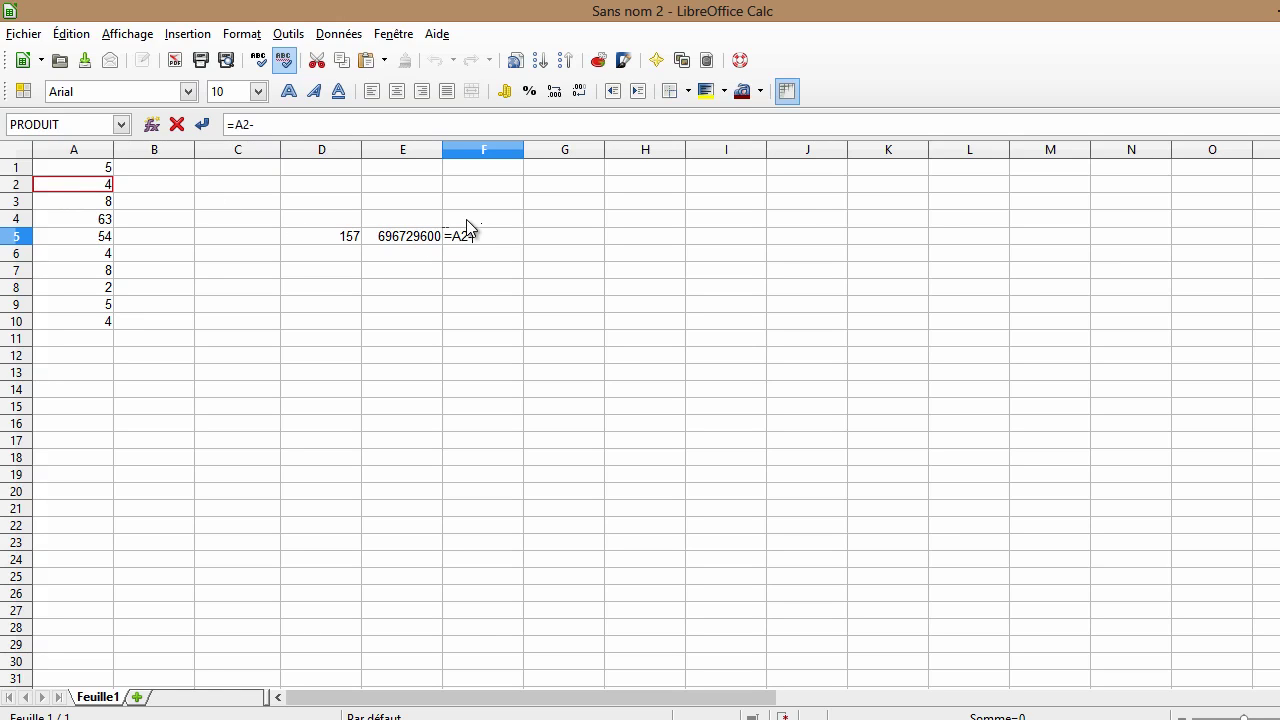
{"action": "left_click", "coordinate": [85, 240]}
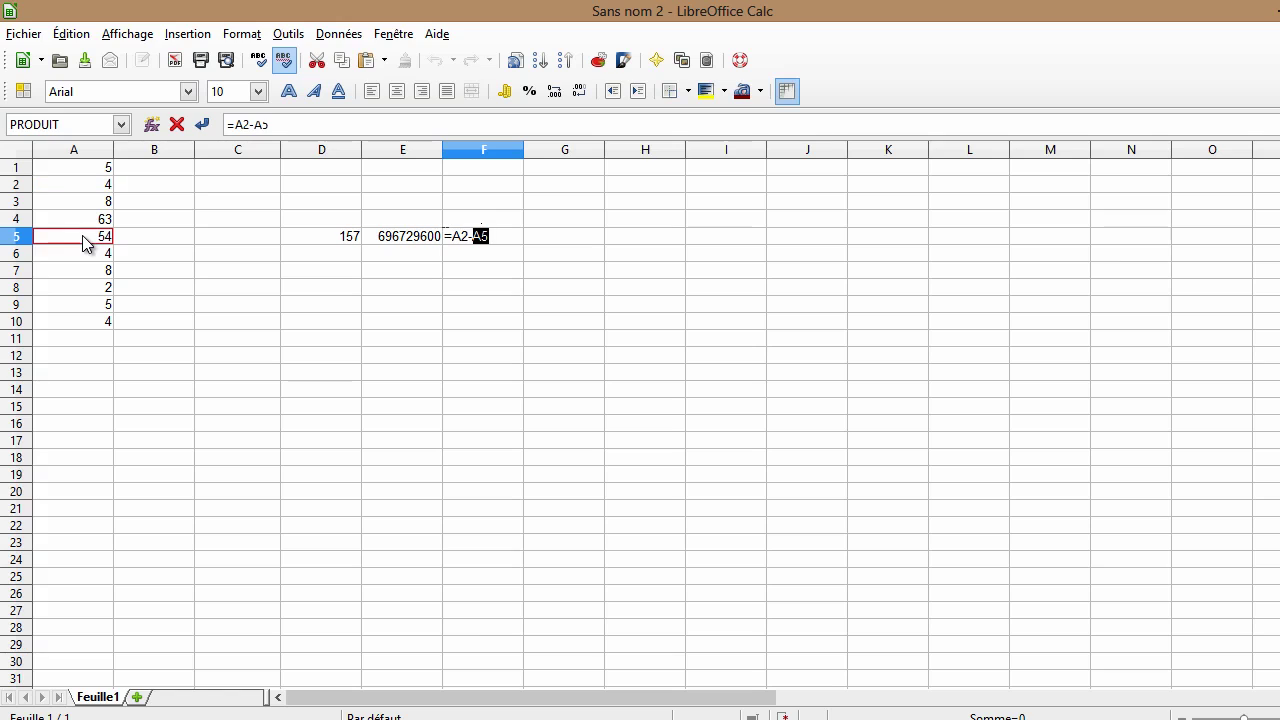
{"action": "key", "text": "Return"}
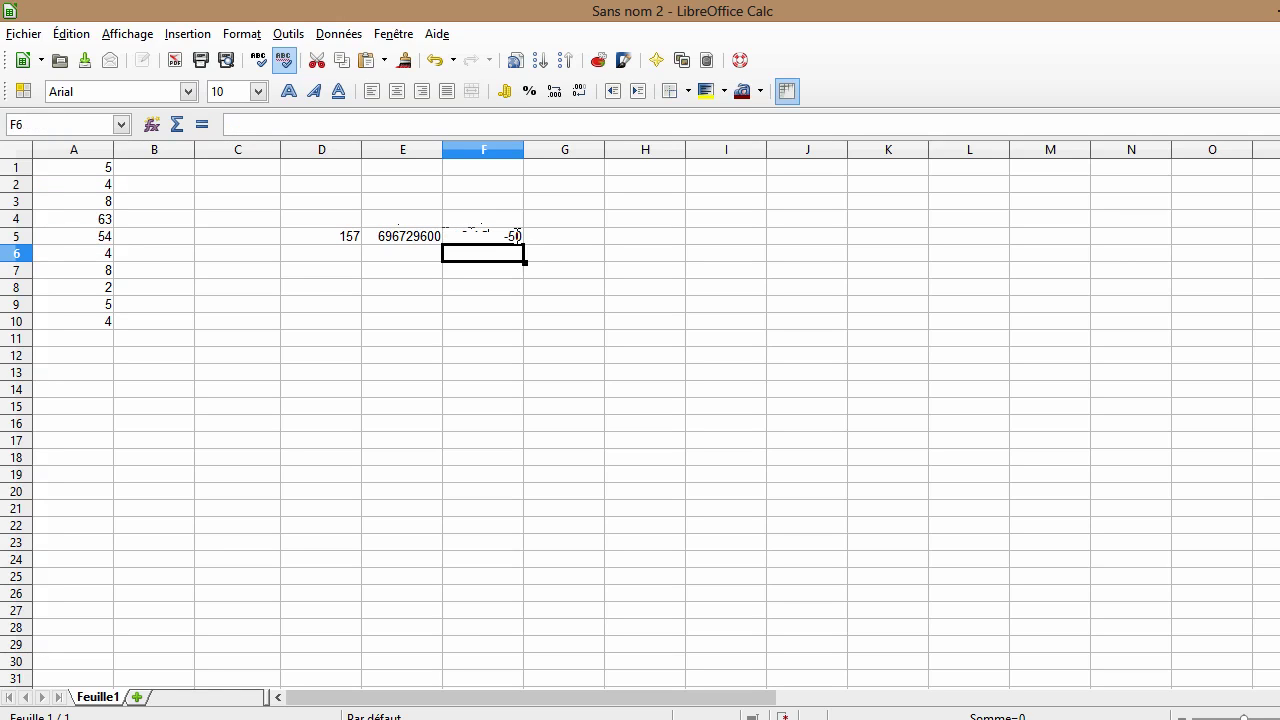
{"action": "left_click", "coordinate": [500, 247]}
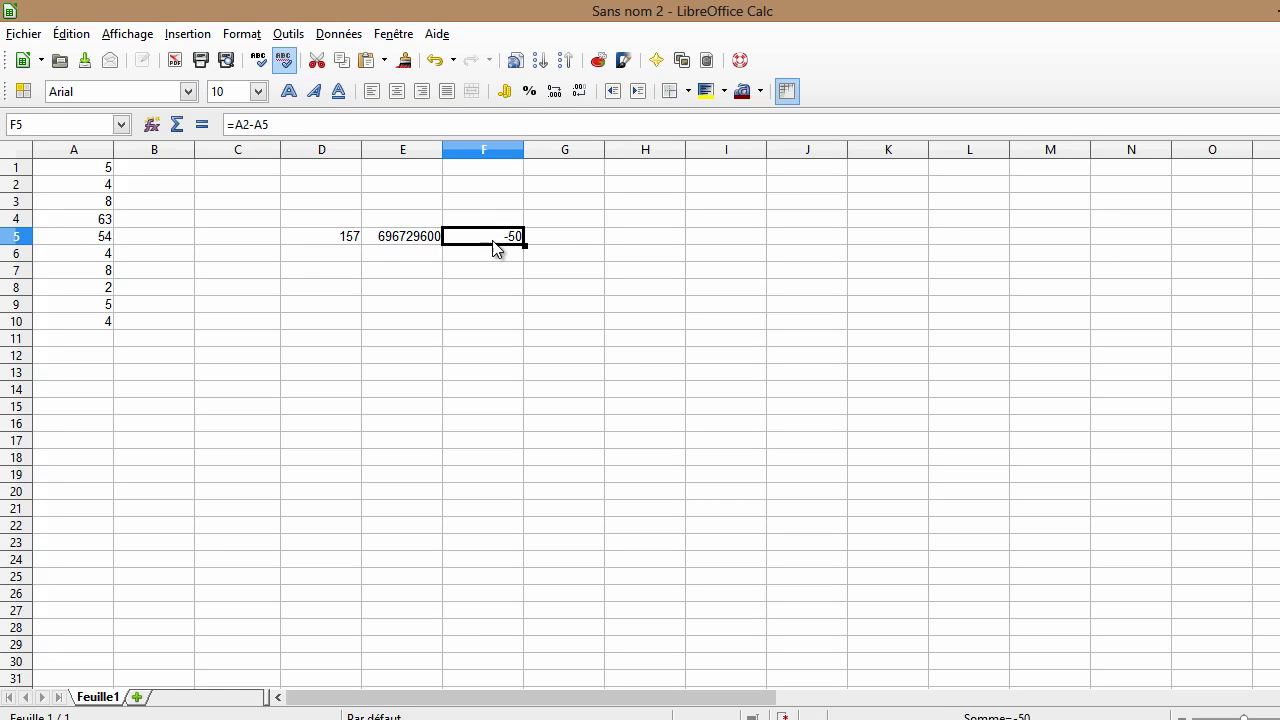
Step: Enter the formula =MOYENNE(A1:A10) in cell G5 to average the numbers in column A
{"action": "left_click", "coordinate": [551, 245]}
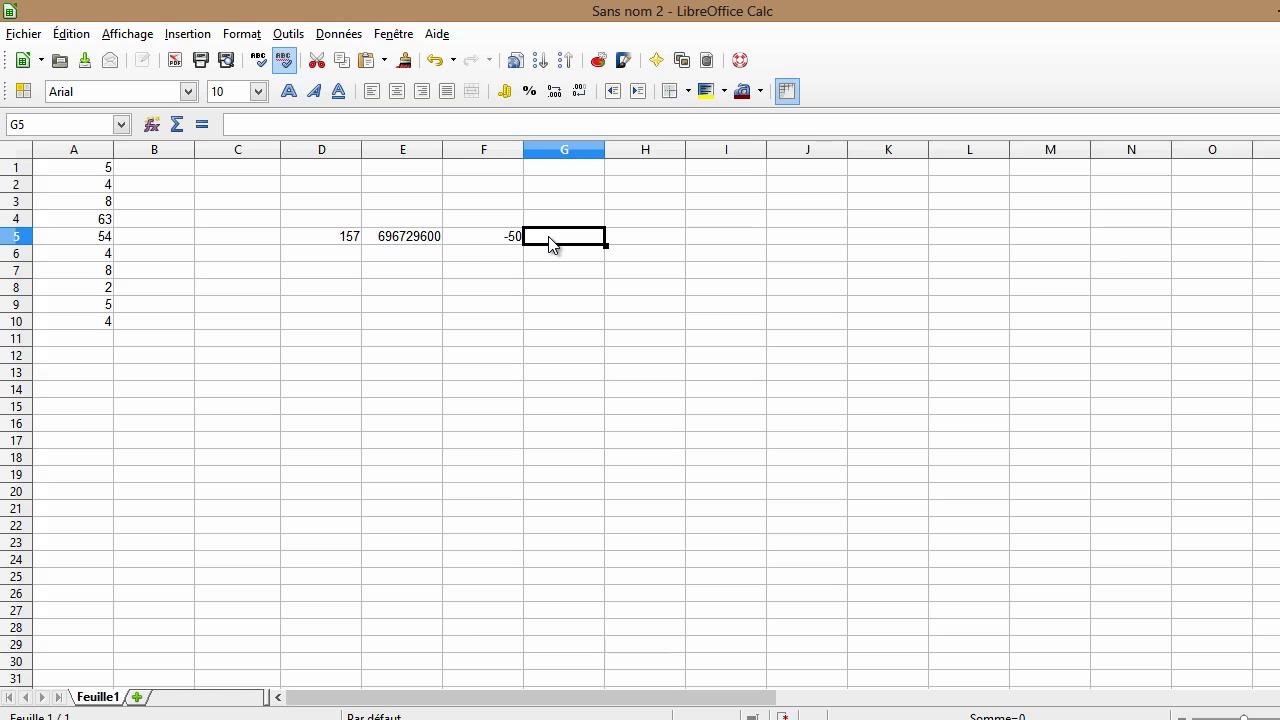
{"action": "double_click", "coordinate": [564, 243]}
{"action": "type", "text": "=M"}
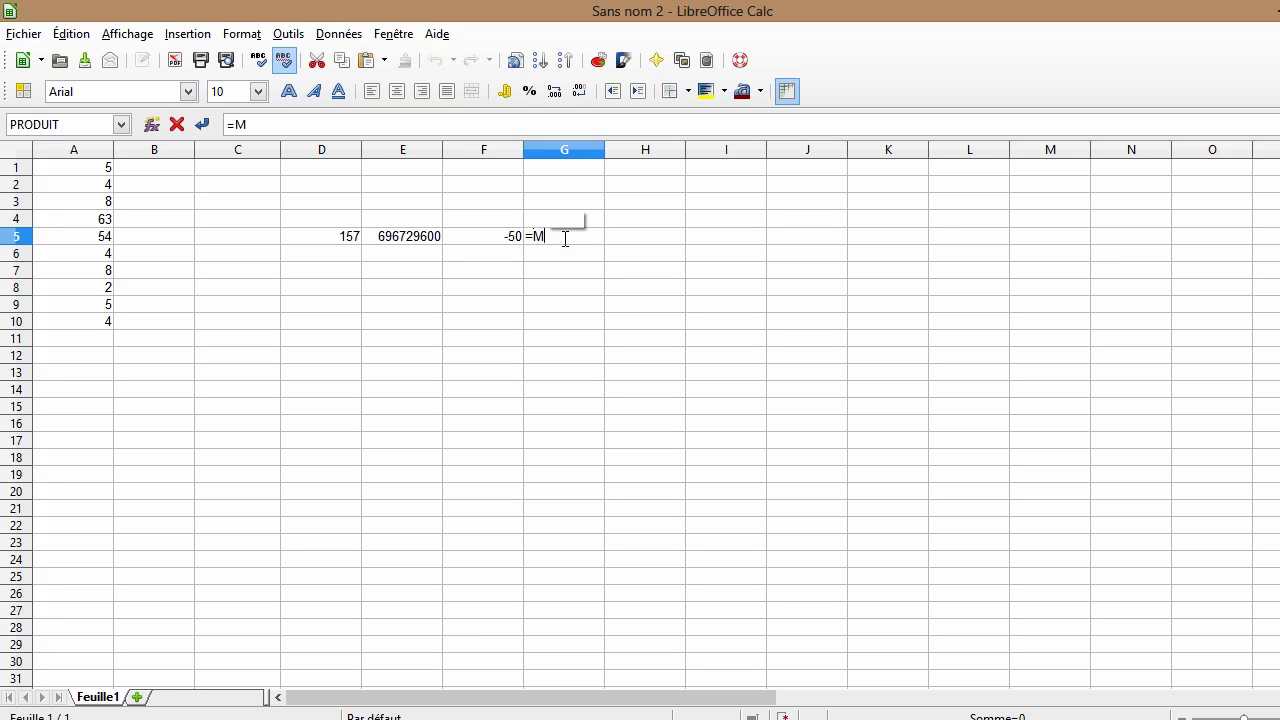
{"action": "type", "text": "OYENNE"}
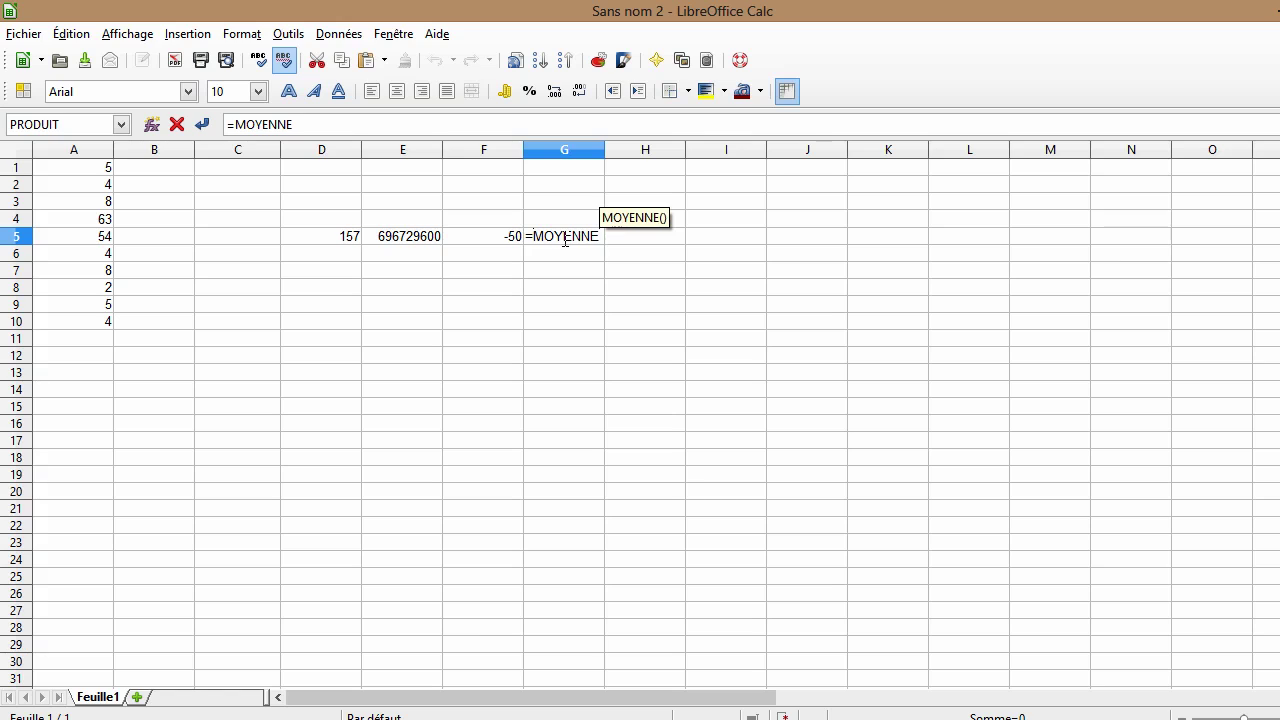
{"action": "type", "text": "()"}
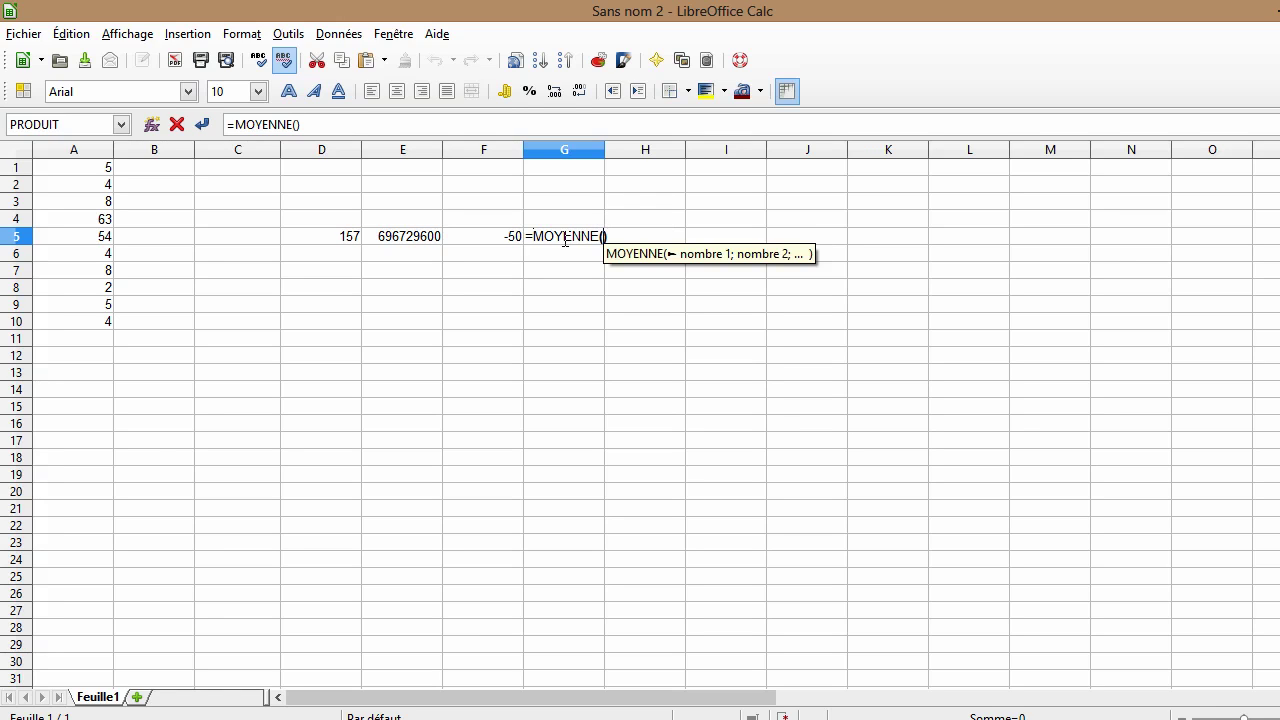
{"action": "left_click_drag", "start_coordinate": [107, 167], "coordinate": [65, 315]}
{"action": "key", "text": "Return"}
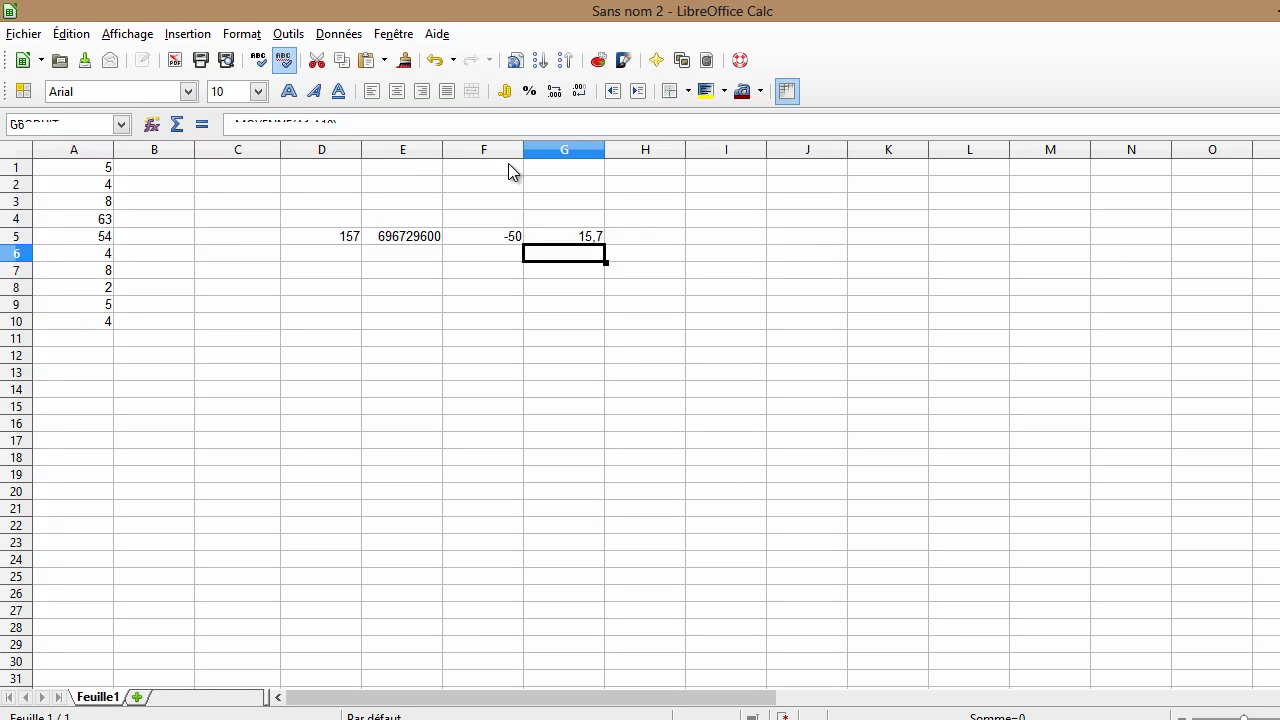
Step: Start inserting a function in cell H5 and limit the function list to the Mathématique category
{"action": "left_click", "coordinate": [625, 238]}
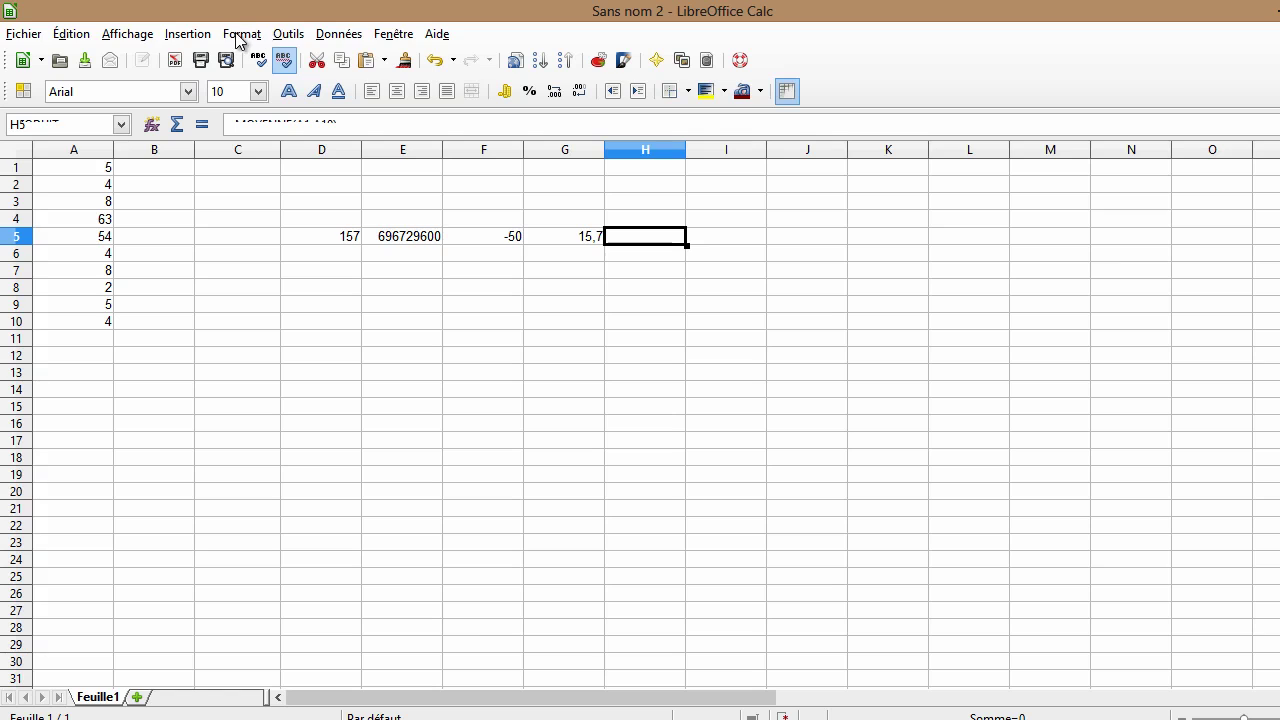
{"action": "left_click", "coordinate": [196, 36]}
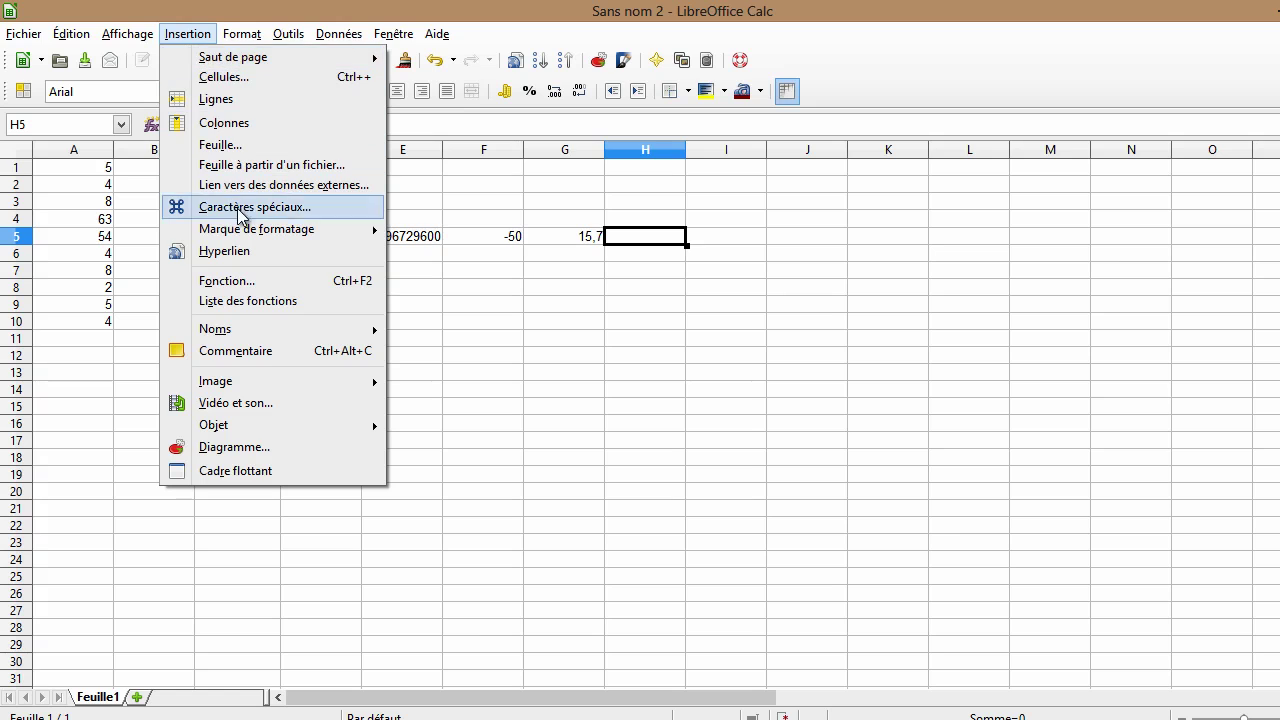
{"action": "left_click", "coordinate": [258, 280]}
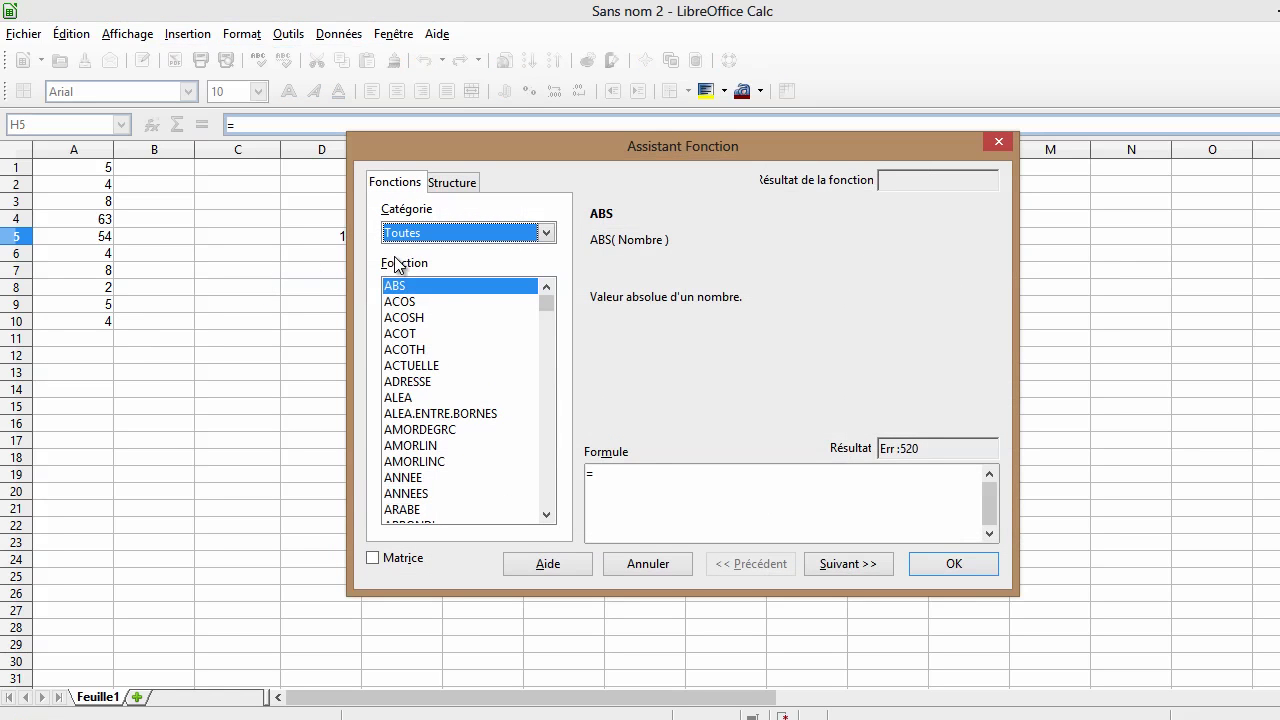
{"action": "scroll", "coordinate": [510, 320], "scroll_direction": "down", "scroll_amount": 1}
{"action": "scroll", "coordinate": [510, 320], "scroll_direction": "down", "scroll_amount": 11}
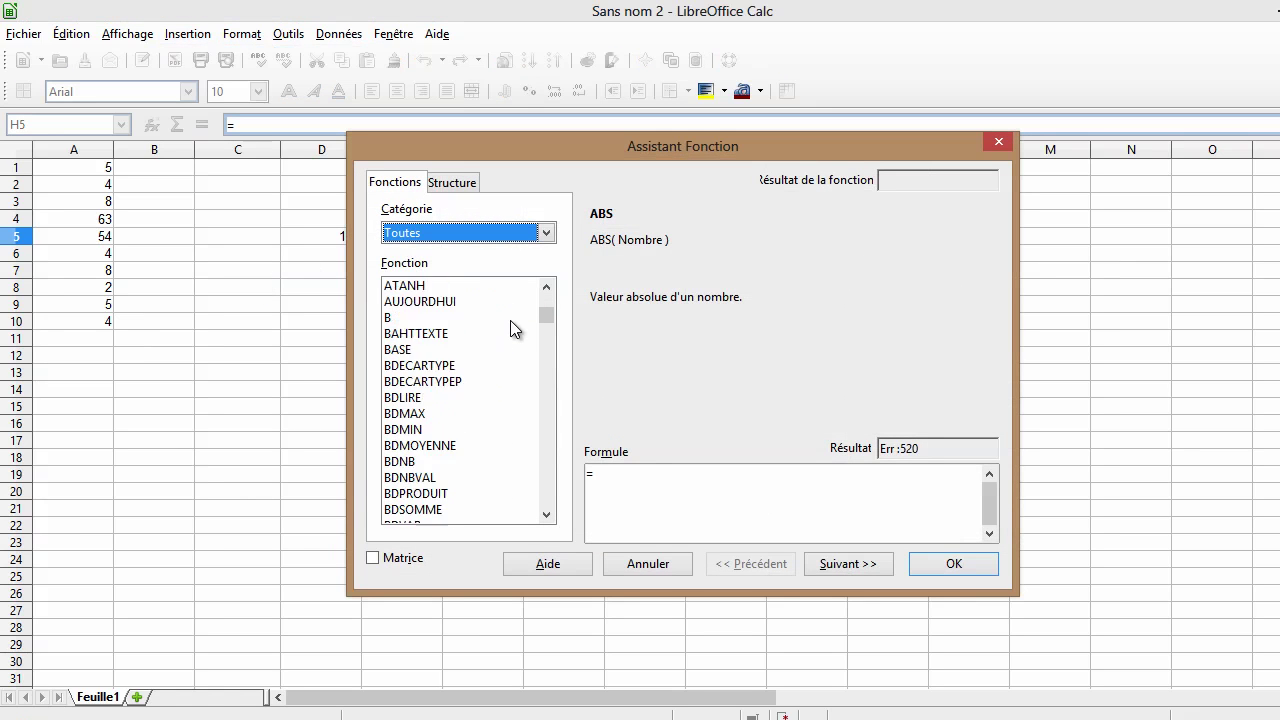
{"action": "left_click", "coordinate": [543, 236]}
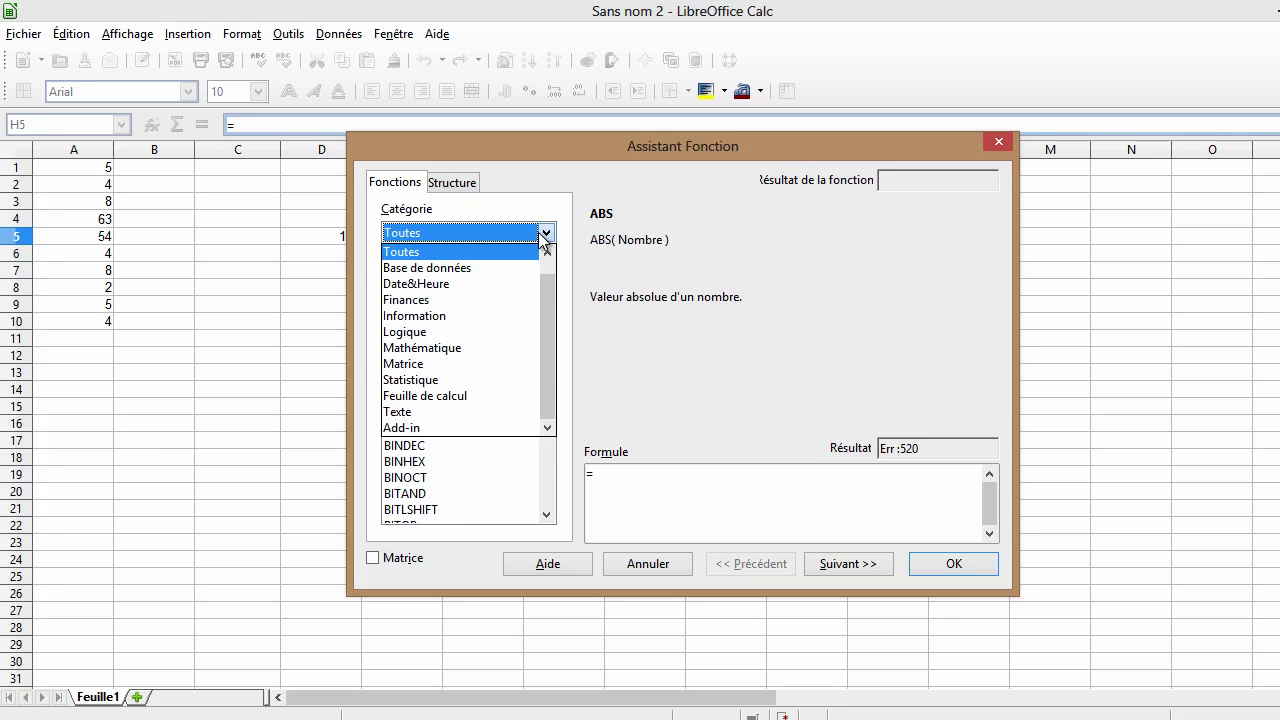
{"action": "left_click", "coordinate": [470, 347]}
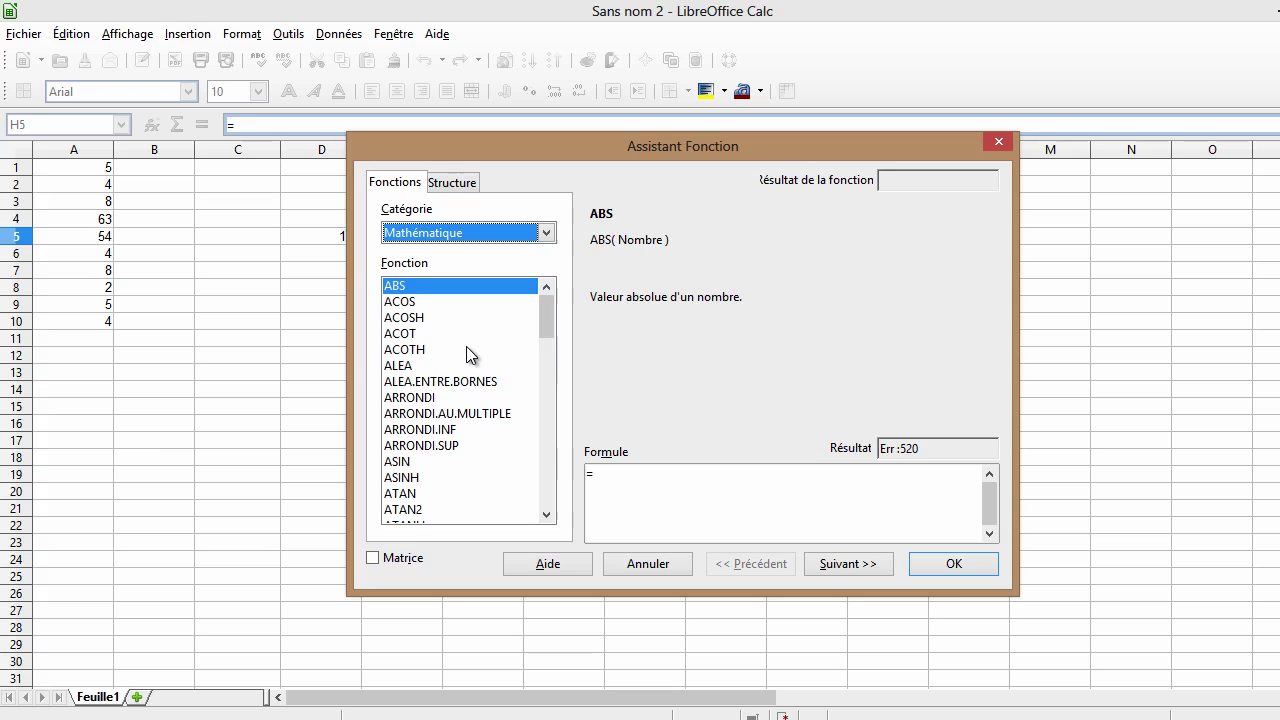
Step: Choose the ABS function with F5 as its number and insert the formula in cell H5
{"action": "double_click", "coordinate": [442, 287]}
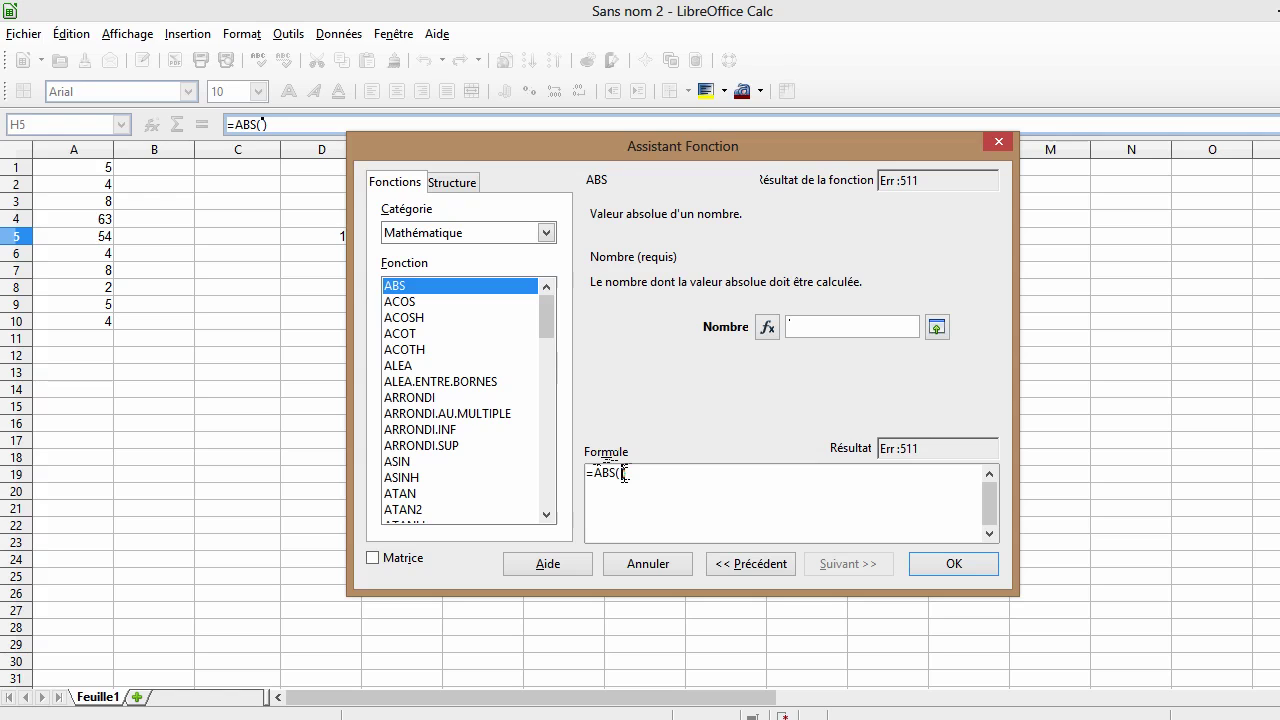
{"action": "left_click_drag", "start_coordinate": [513, 139], "coordinate": [734, 193]}
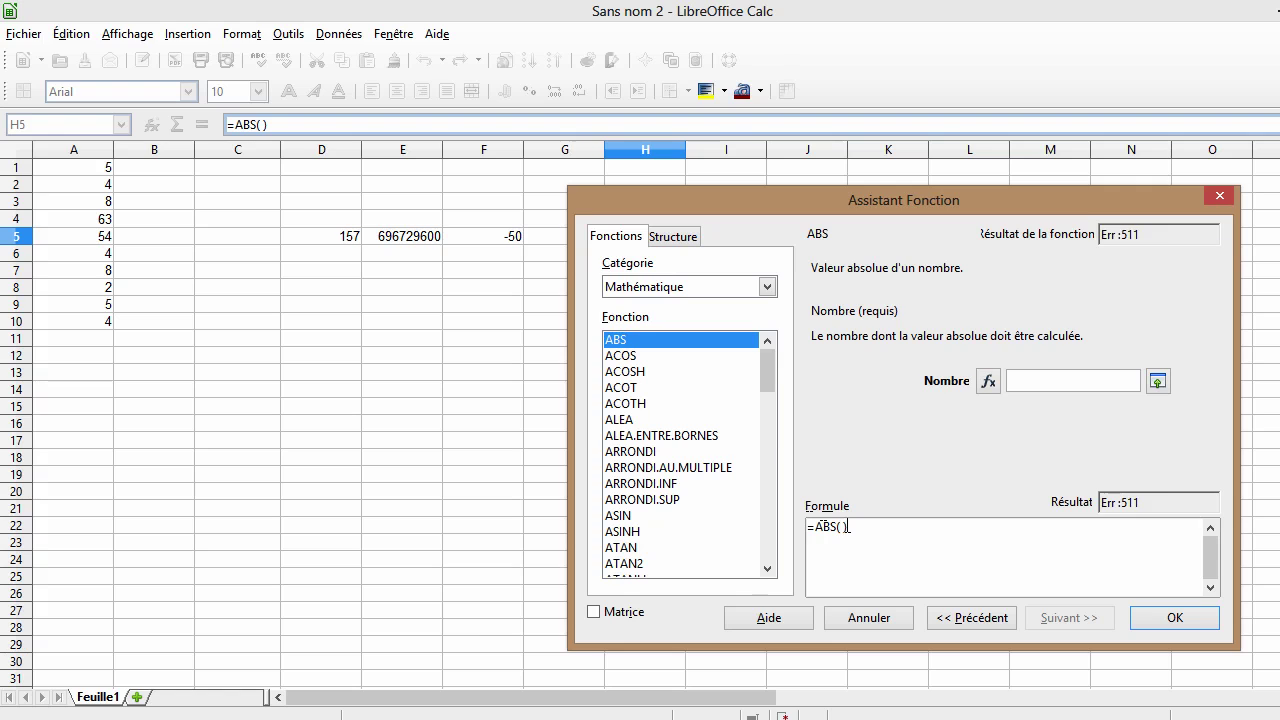
{"action": "type", "text": "F5"}
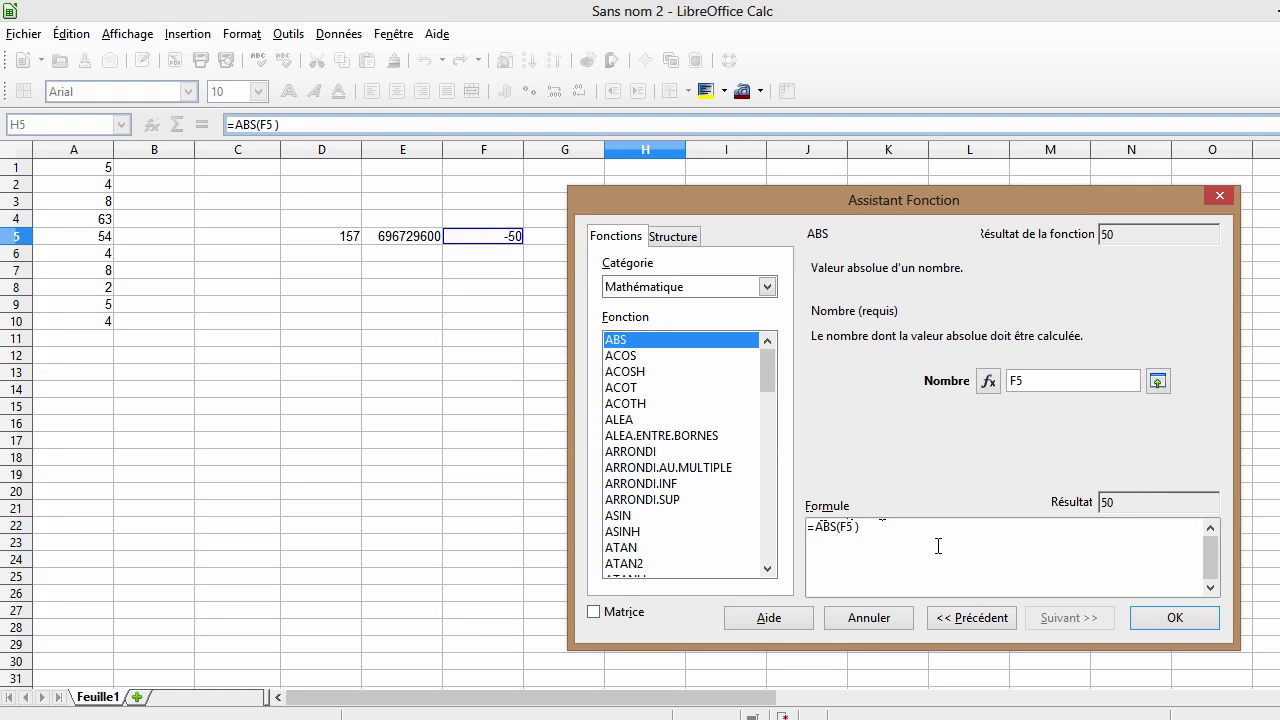
{"action": "left_click", "coordinate": [1190, 622]}
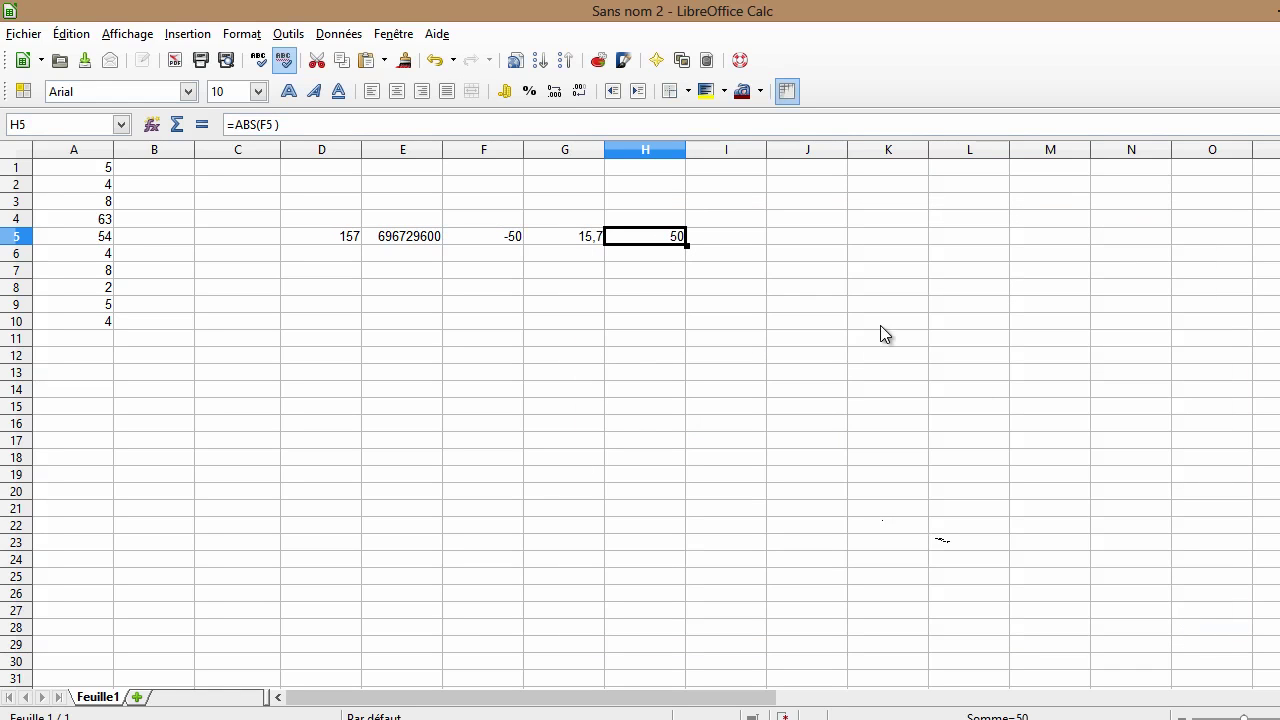